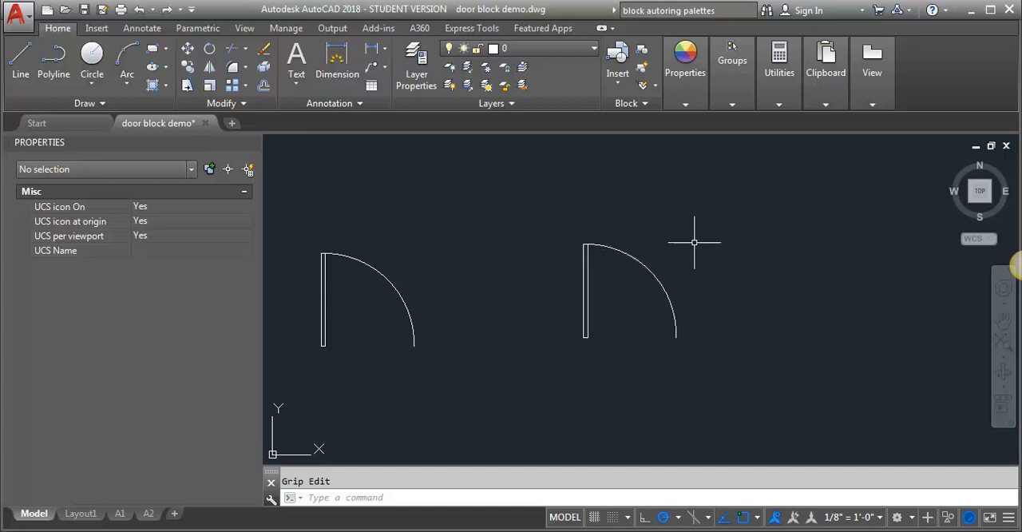
Step: Stretch the right door block to a snapped wider preset width using its width grip
{"action": "left_click", "coordinate": [666, 263]}
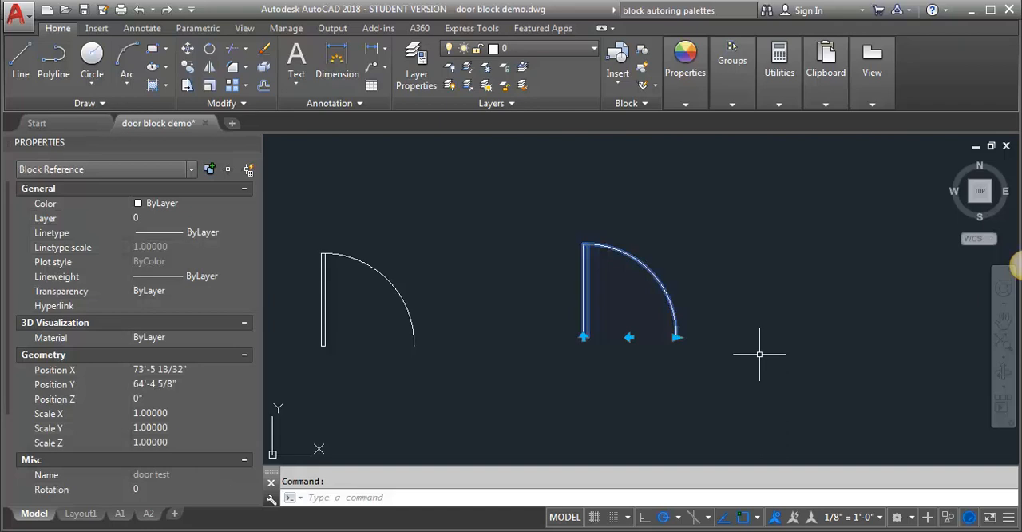
{"action": "left_click", "coordinate": [676, 337]}
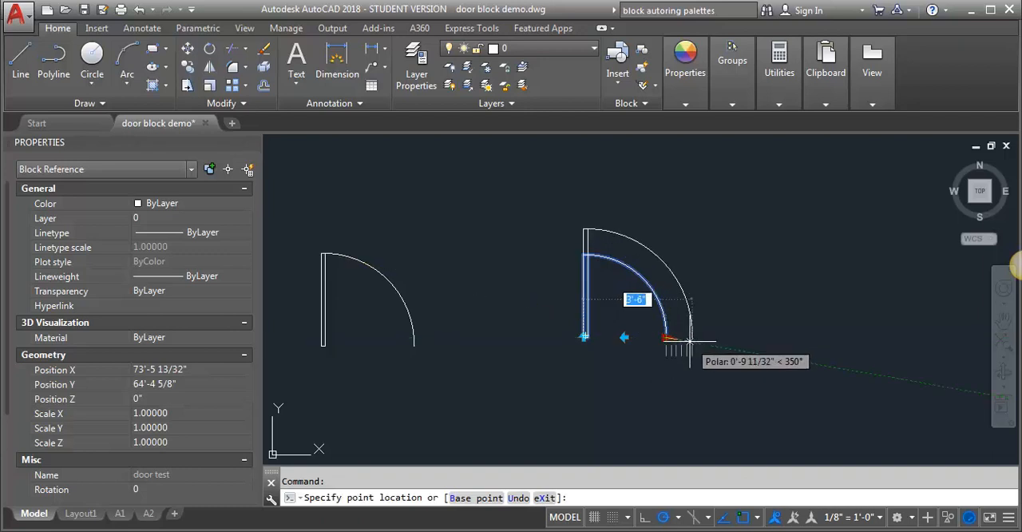
{"action": "left_click", "coordinate": [680, 343]}
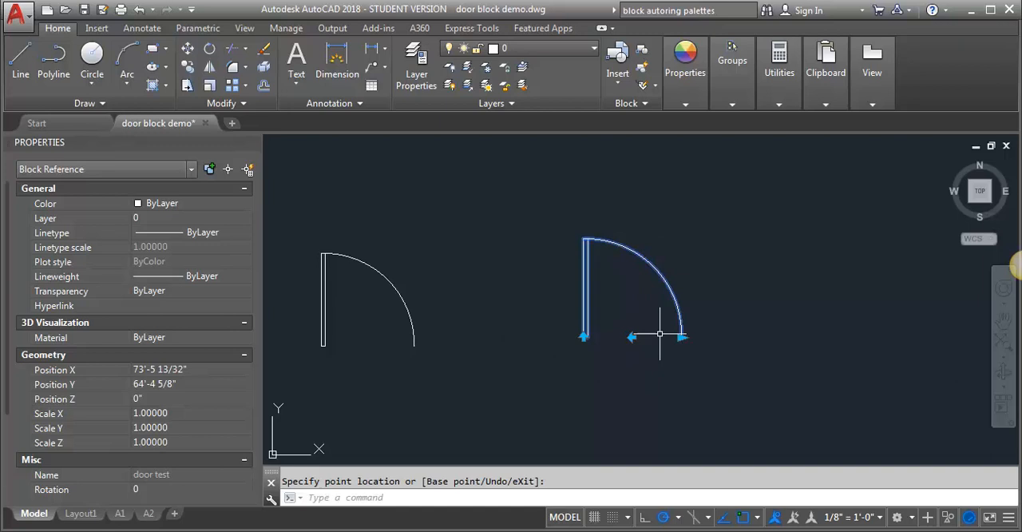
Step: Flip the door so the leaf sits on the right and swings downward, then deselect it
{"action": "left_click", "coordinate": [631, 336]}
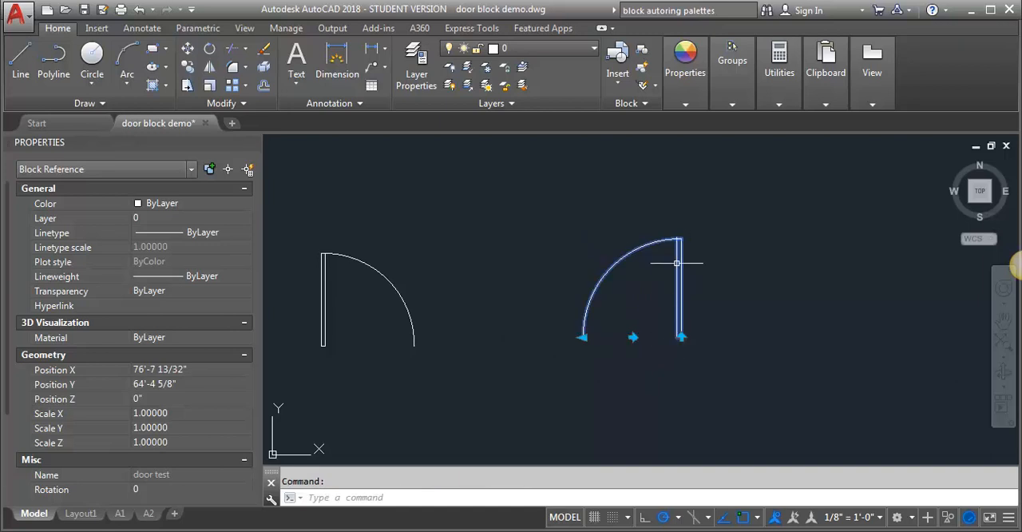
{"action": "left_click", "coordinate": [681, 336]}
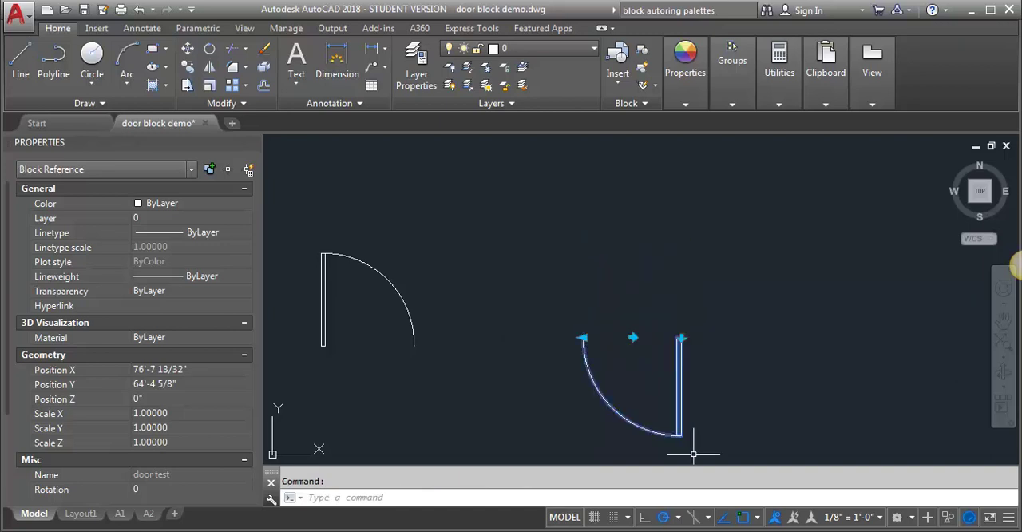
{"action": "left_click", "coordinate": [583, 338]}
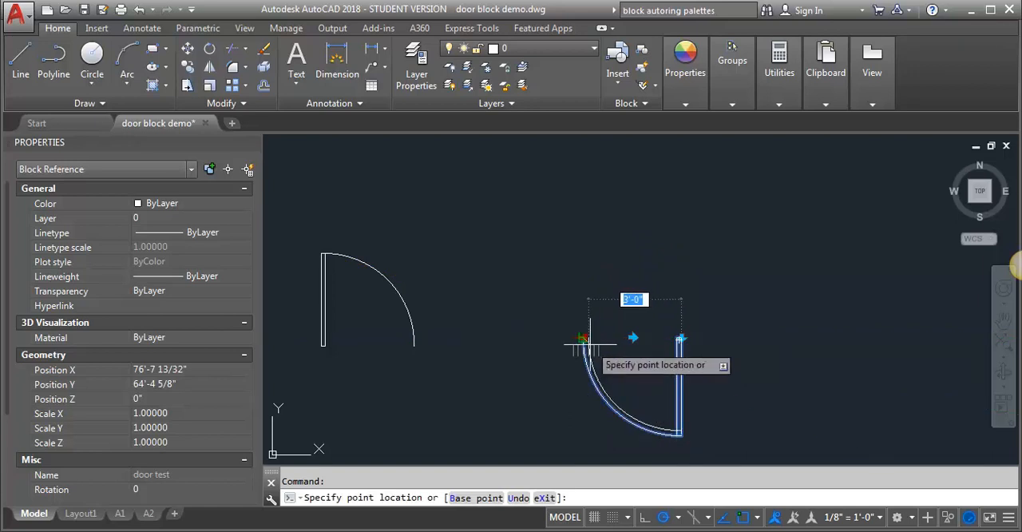
{"action": "key", "text": "Escape"}
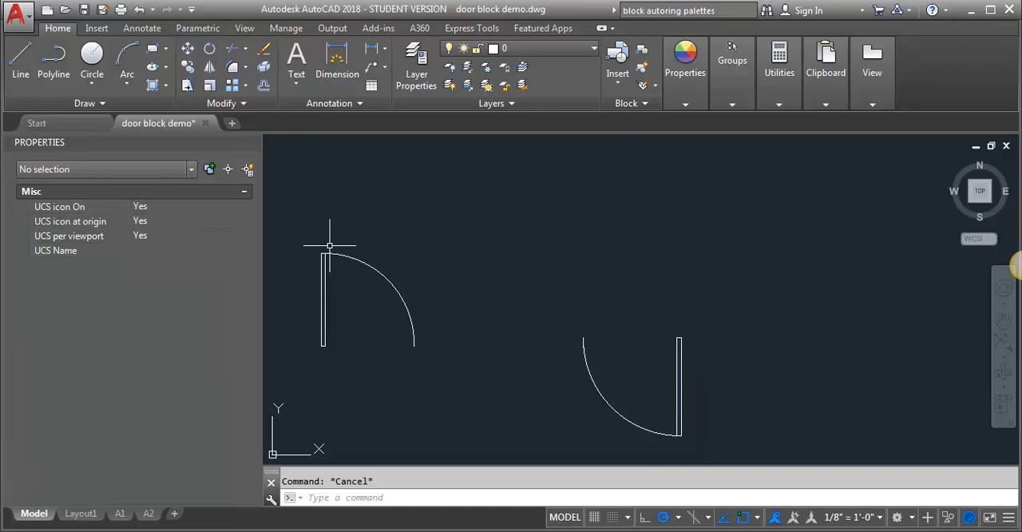
Step: Inspect the left door's leaf and swing arc, then start defining a new block
{"action": "left_click", "coordinate": [325, 288]}
{"action": "key", "text": "Escape"}
{"action": "left_click", "coordinate": [377, 281]}
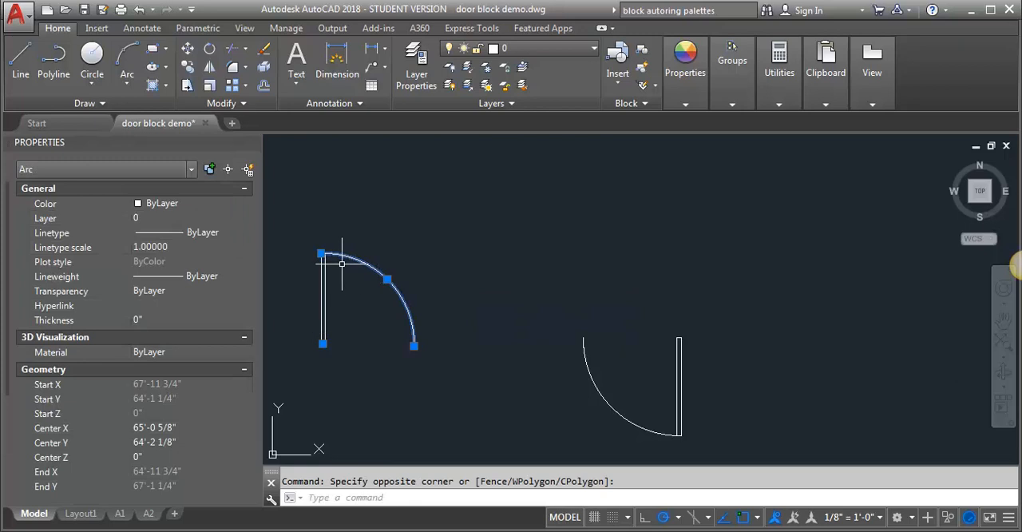
{"action": "key", "text": "Escape"}
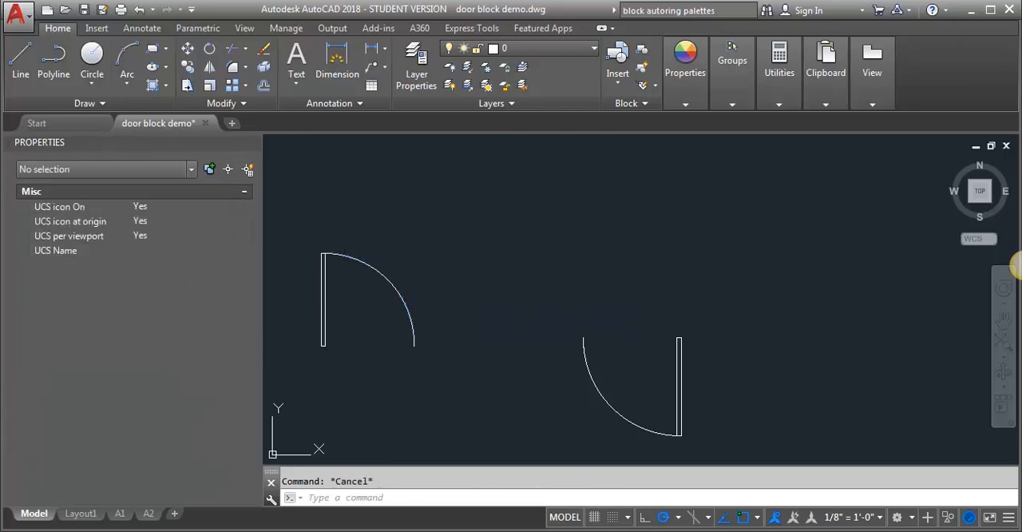
{"action": "type", "text": "b"}
{"action": "key", "text": "Return"}
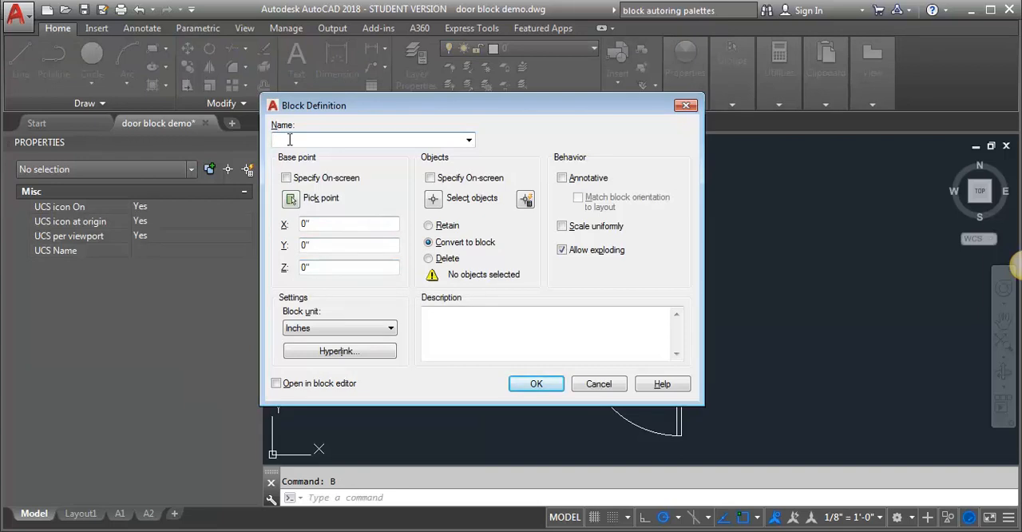
{"action": "type", "text": "demodoo"}
{"action": "type", "text": "r"}
Step: Create block demodoor from the leaf and arc, based at the leaf's bottom-left corner
{"action": "left_click", "coordinate": [291, 198]}
{"action": "scroll", "coordinate": [323, 348], "scroll_direction": "up", "scroll_amount": 3}
{"action": "scroll", "coordinate": [320, 343], "scroll_direction": "up", "scroll_amount": 3}
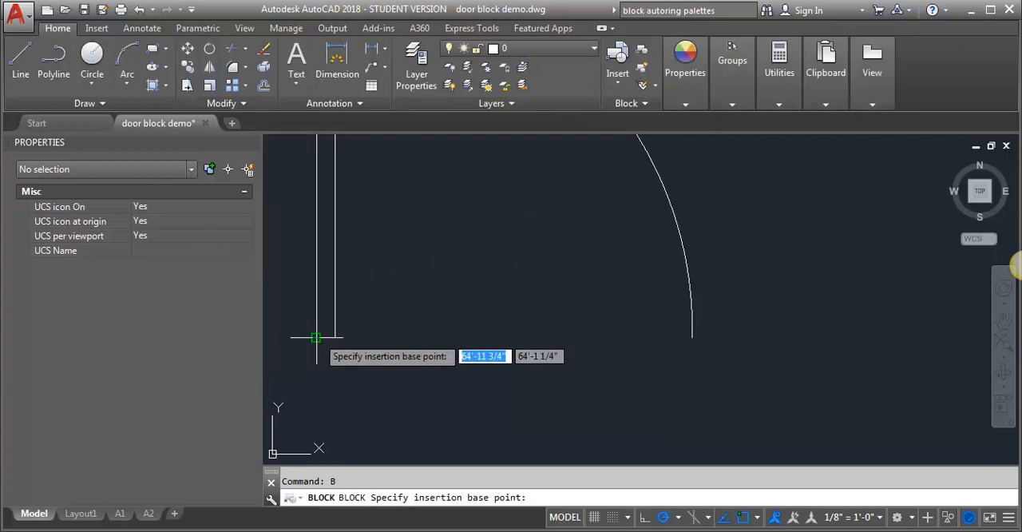
{"action": "left_click", "coordinate": [317, 338]}
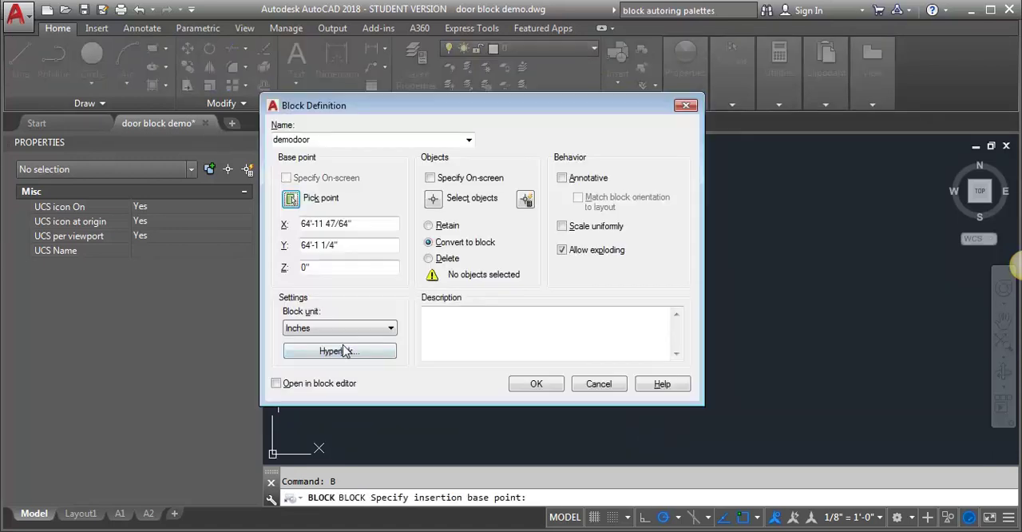
{"action": "left_click", "coordinate": [433, 200]}
{"action": "scroll", "coordinate": [479, 240], "scroll_direction": "down", "scroll_amount": 3}
{"action": "left_click", "coordinate": [555, 196]}
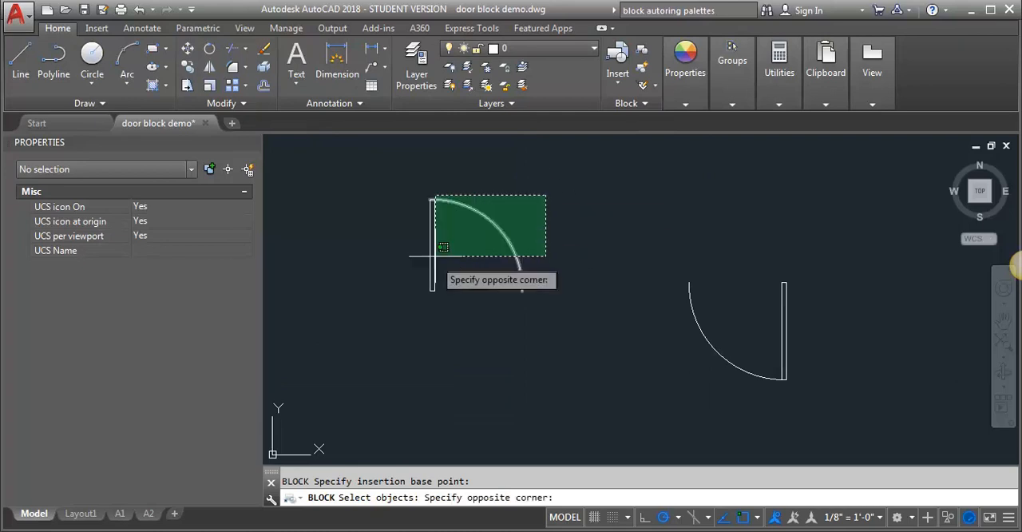
{"action": "left_click", "coordinate": [388, 336]}
{"action": "key", "text": "Return"}
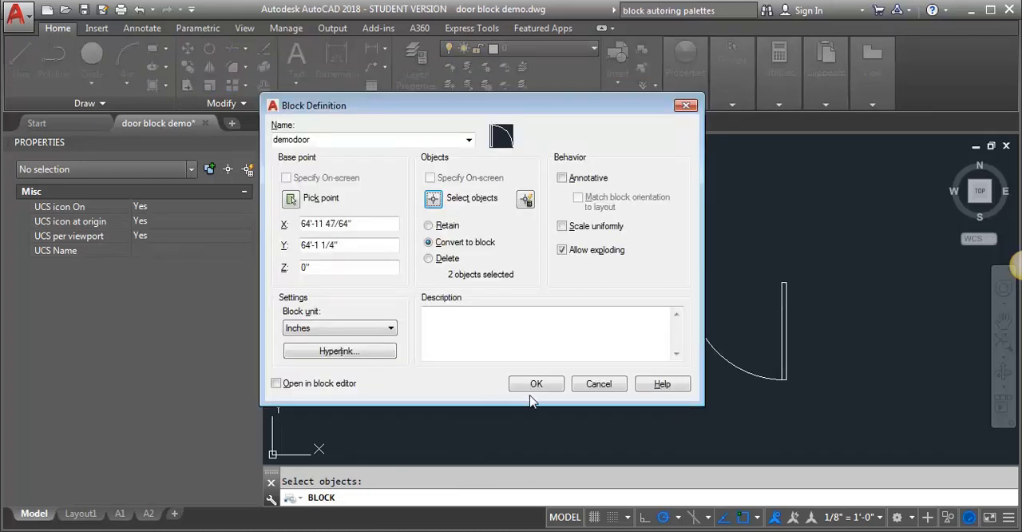
{"action": "left_click", "coordinate": [530, 385]}
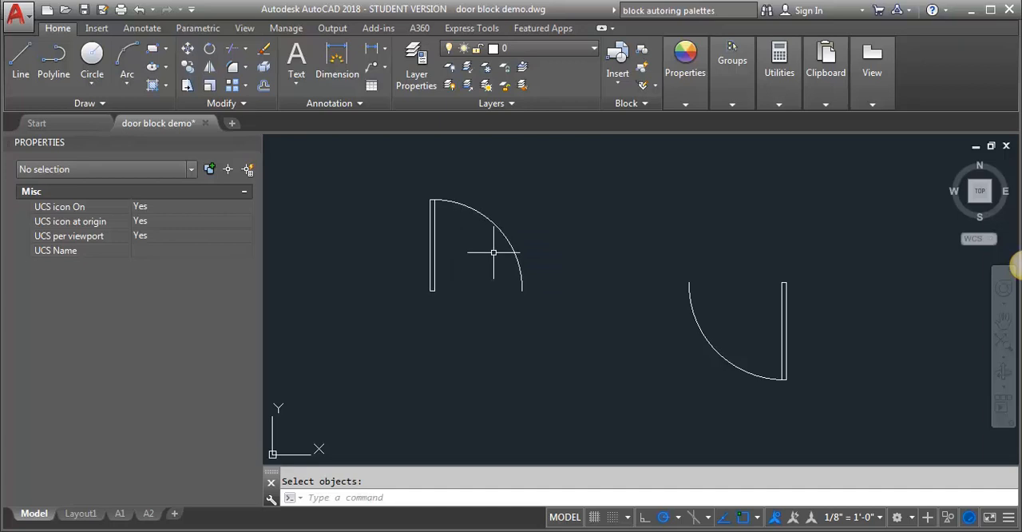
Step: Open the demodoor block in the Block Editor
{"action": "double_click", "coordinate": [431, 221]}
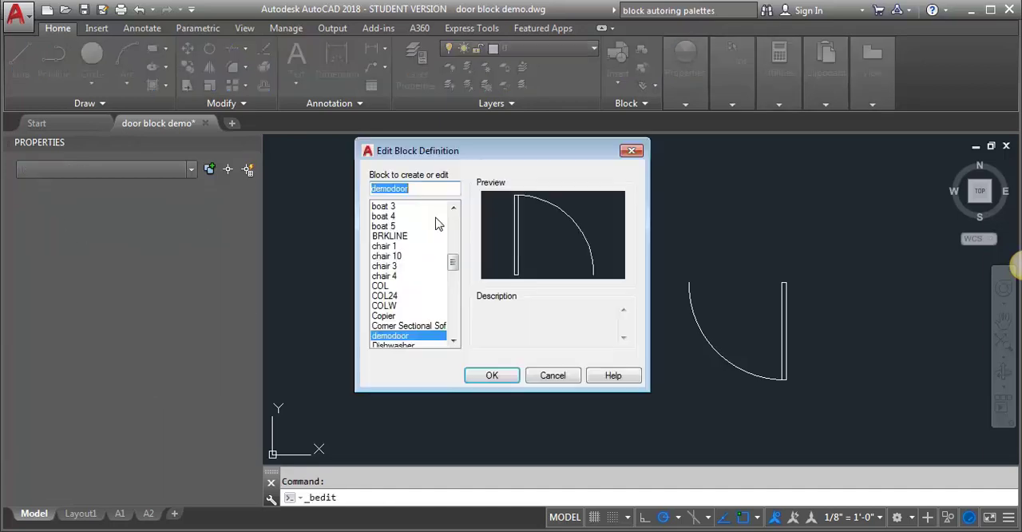
{"action": "left_click", "coordinate": [492, 376]}
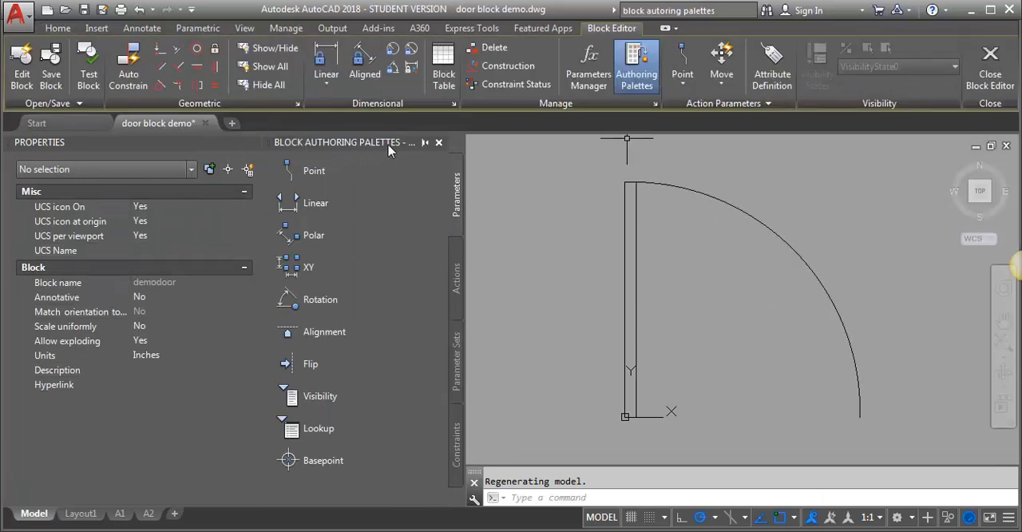
Step: Browse the Block Authoring Palettes tabs, ending on the Parameter Sets list
{"action": "left_click", "coordinate": [452, 261]}
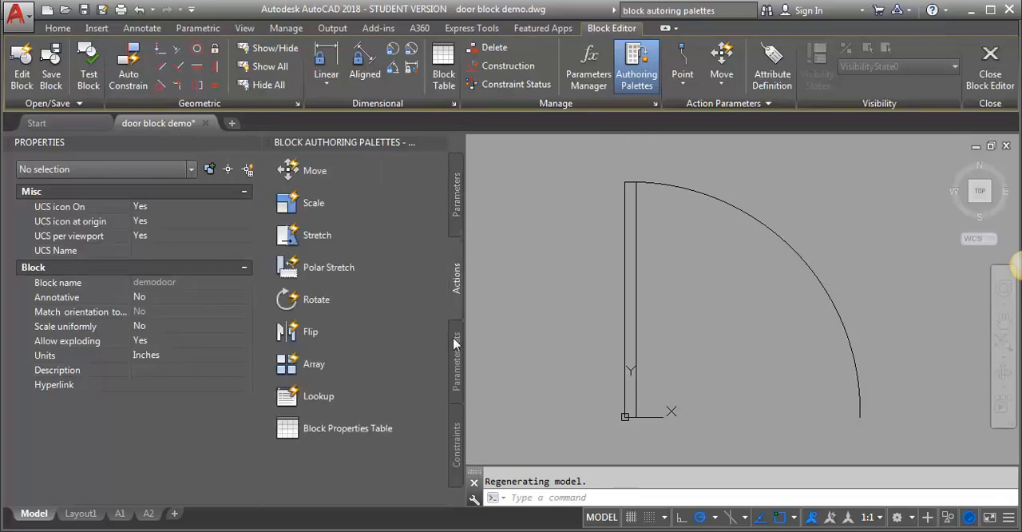
{"action": "left_click", "coordinate": [454, 342]}
{"action": "left_click", "coordinate": [459, 421]}
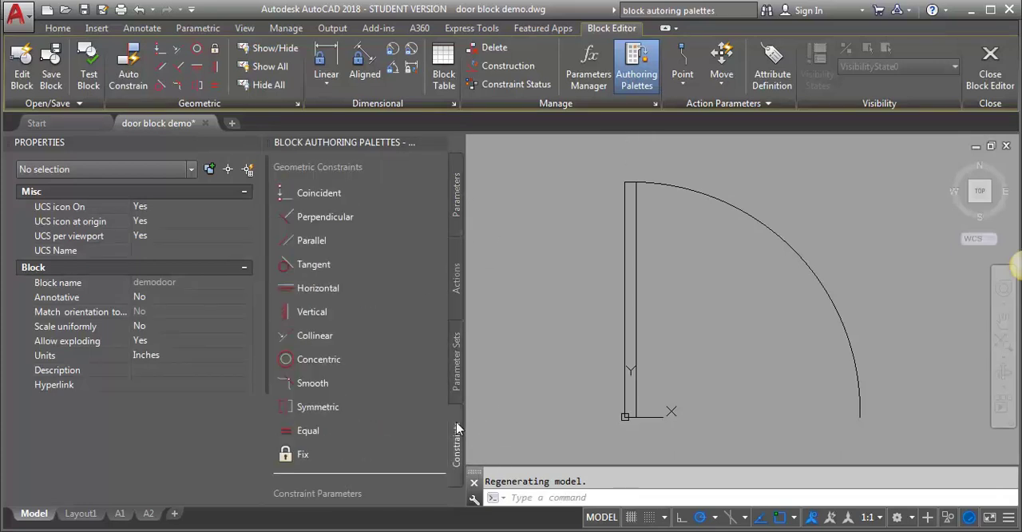
{"action": "left_click", "coordinate": [457, 196]}
{"action": "left_click", "coordinate": [454, 270]}
{"action": "left_click", "coordinate": [457, 353]}
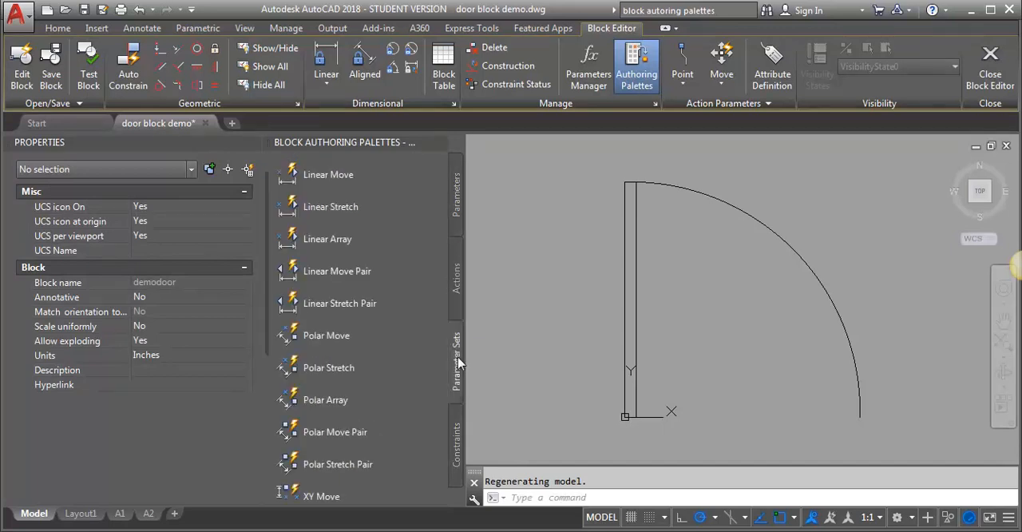
{"action": "left_click", "coordinate": [459, 461]}
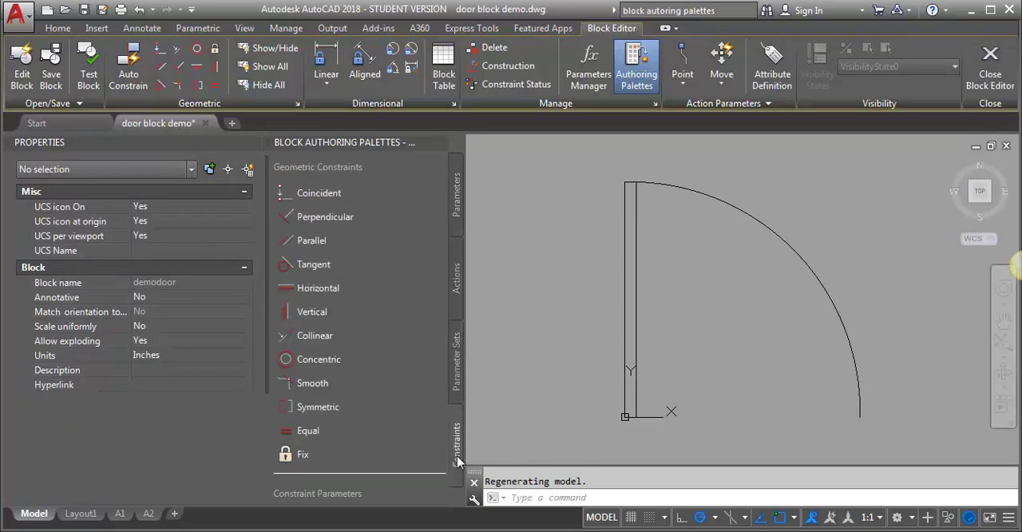
{"action": "left_click", "coordinate": [457, 357]}
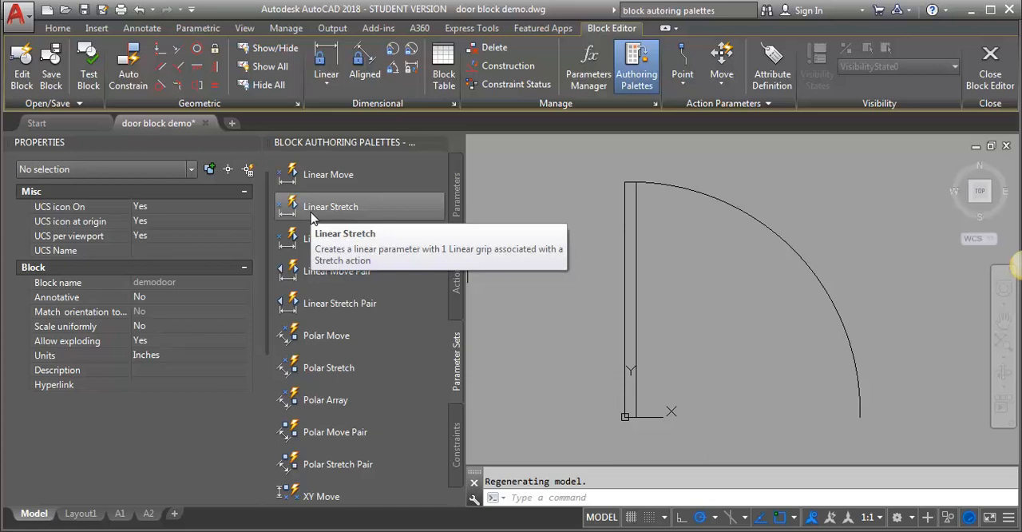
Step: Place a Linear Stretch parameter Distance1 from the leaf's lower-left corner to the arc's lower end, label below
{"action": "left_click", "coordinate": [313, 209]}
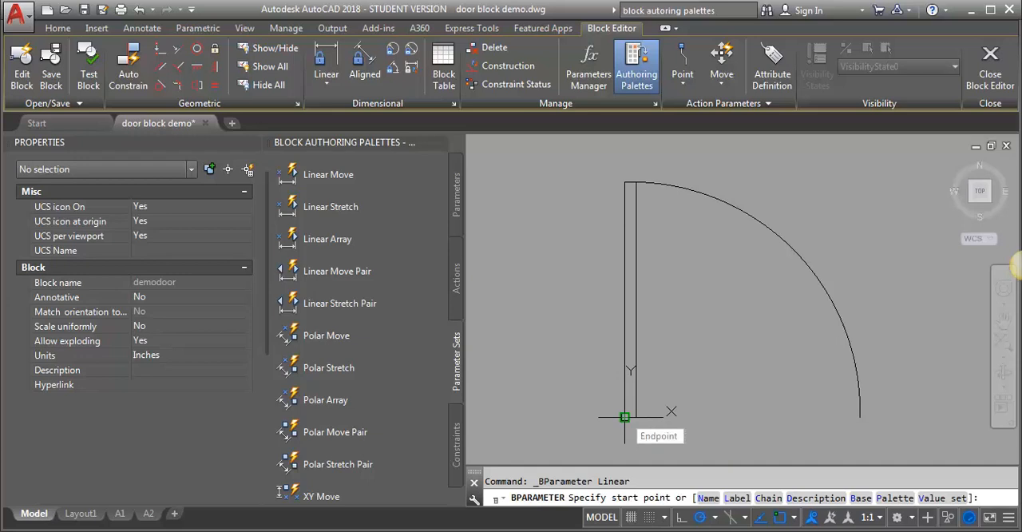
{"action": "left_click", "coordinate": [625, 416]}
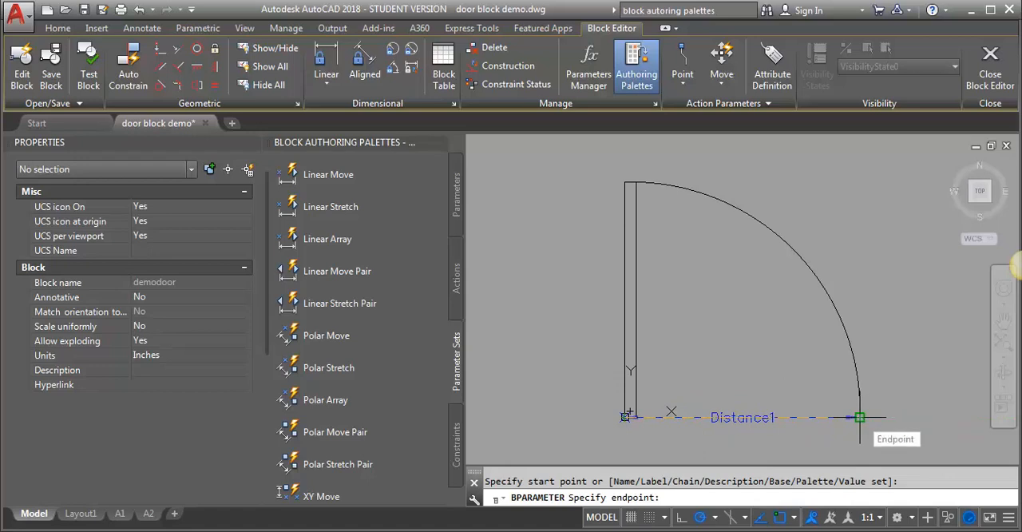
{"action": "left_click", "coordinate": [859, 417]}
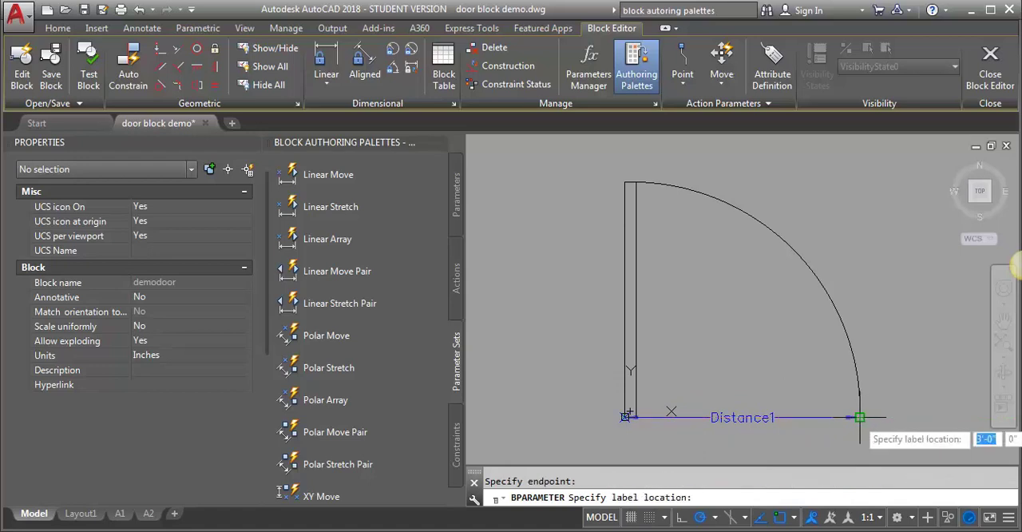
{"action": "left_click", "coordinate": [802, 445]}
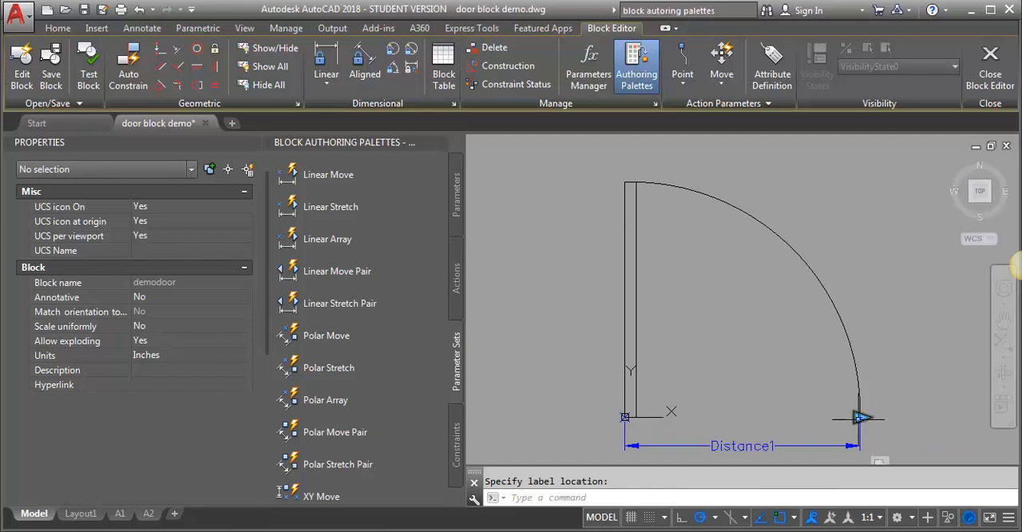
{"action": "scroll", "coordinate": [527, 319], "scroll_direction": "down", "scroll_amount": 3}
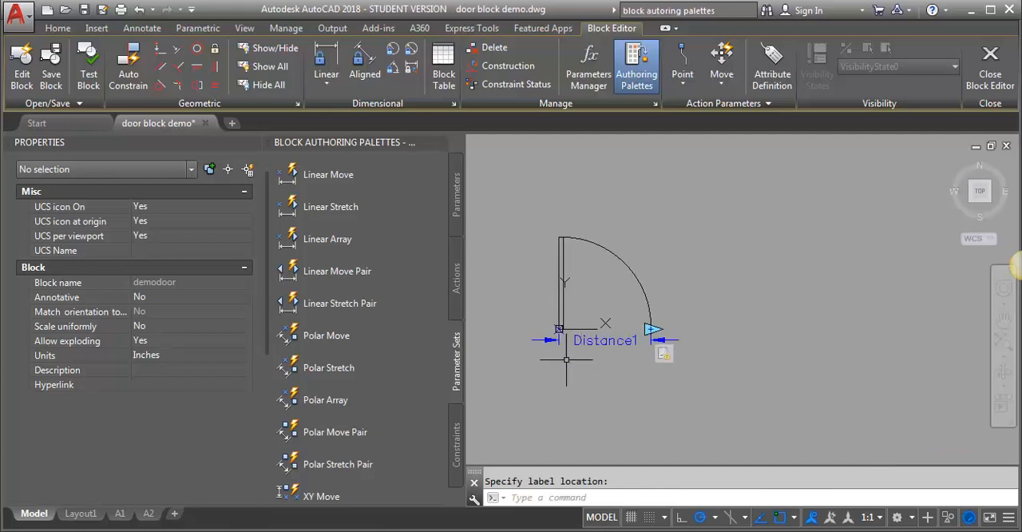
{"action": "scroll", "coordinate": [575, 343], "scroll_direction": "up", "scroll_amount": 3}
{"action": "scroll", "coordinate": [639, 343], "scroll_direction": "down", "scroll_amount": 3}
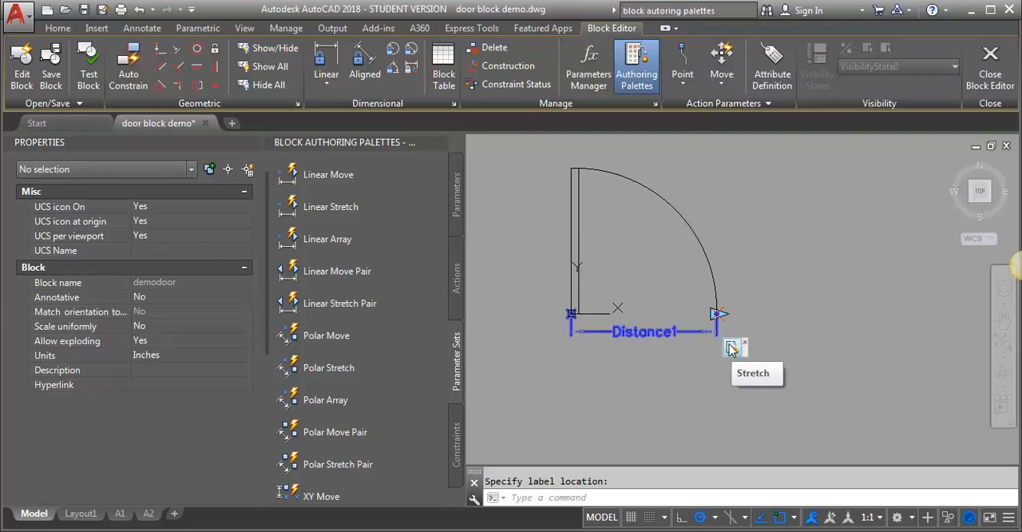
Step: Start a new selection set for the stretch action
{"action": "right_click", "coordinate": [732, 349]}
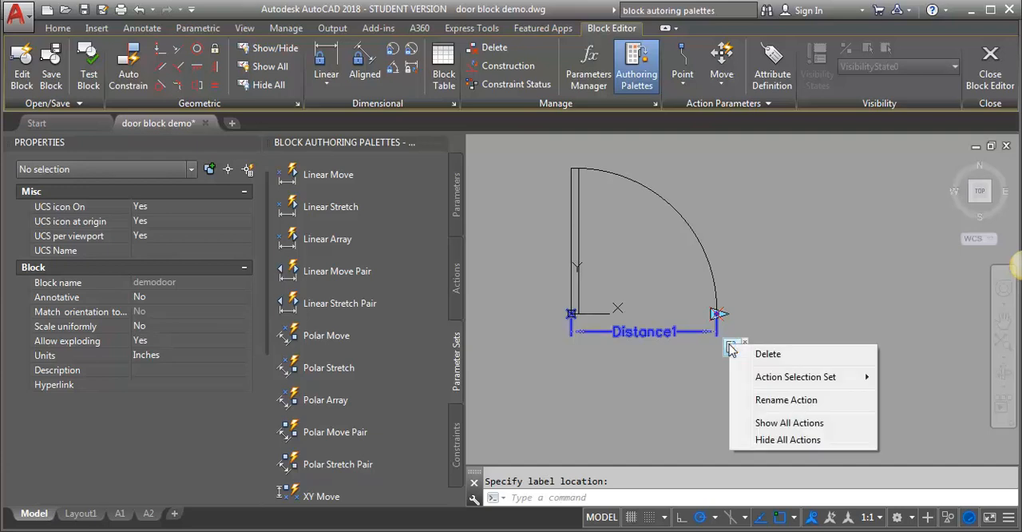
{"action": "mouse_move", "coordinate": [795, 377]}
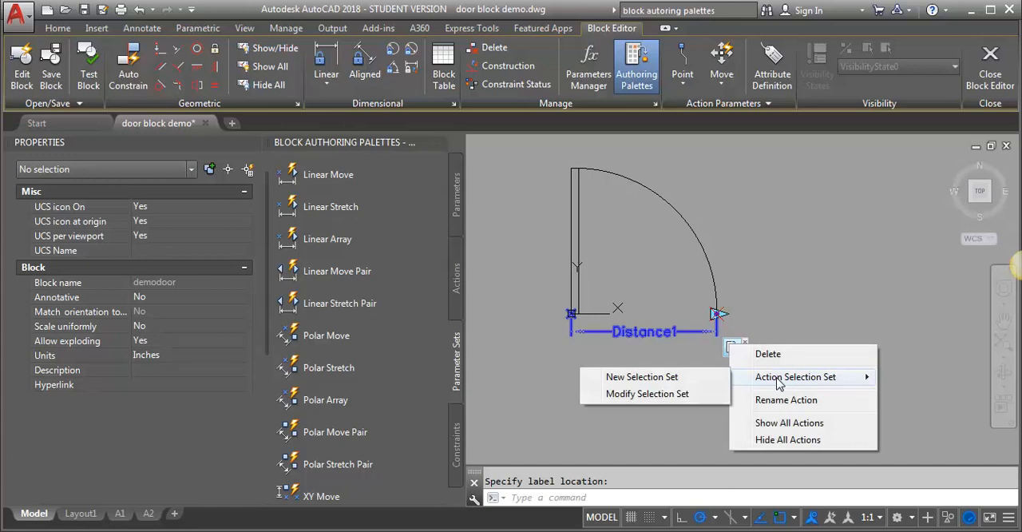
{"action": "left_click", "coordinate": [636, 380]}
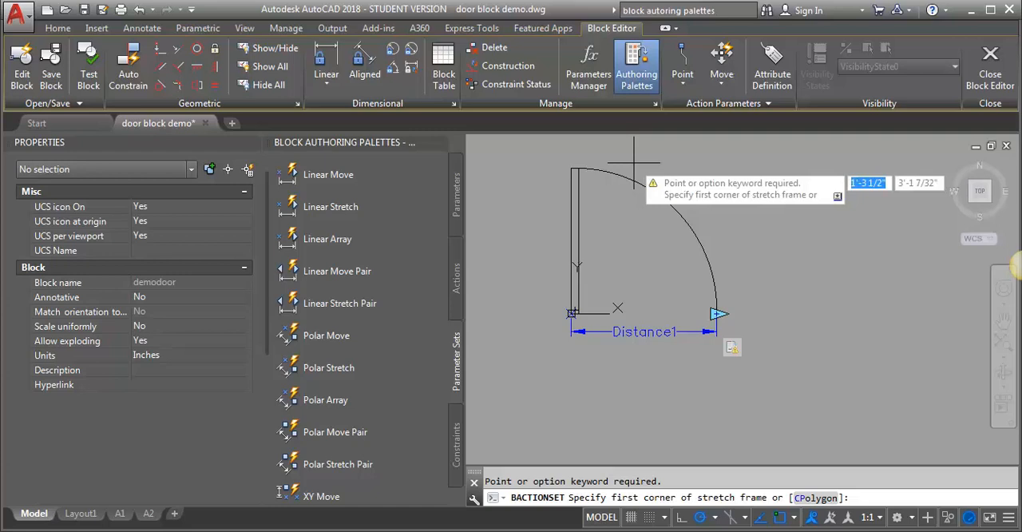
Step: Draw the stretch frame around the top of the door leaf and include the leaf
{"action": "left_click", "coordinate": [605, 148]}
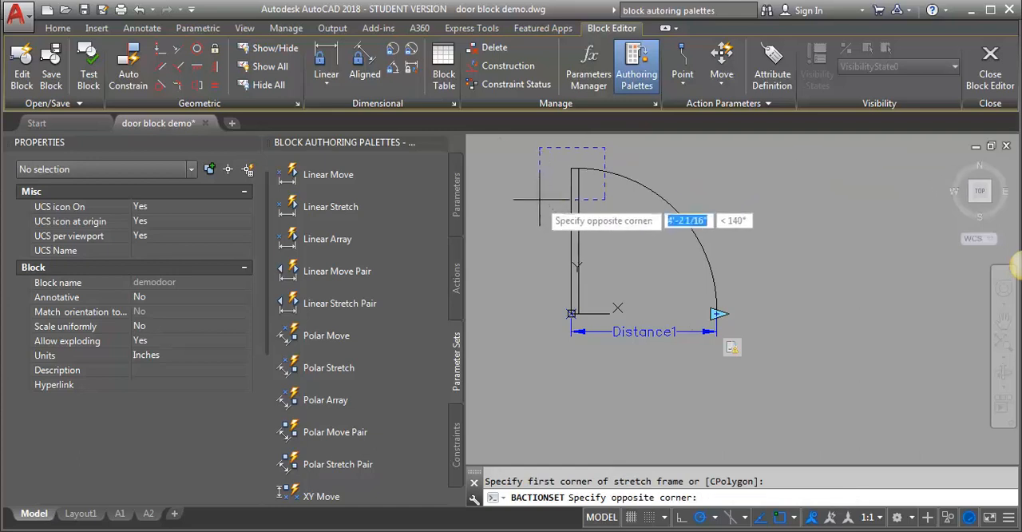
{"action": "left_click", "coordinate": [542, 208]}
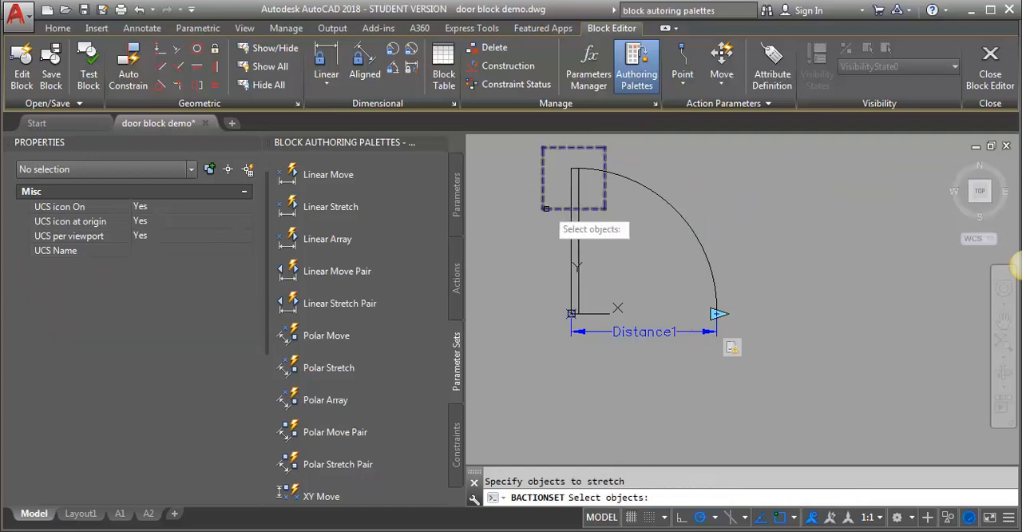
{"action": "left_click", "coordinate": [579, 196]}
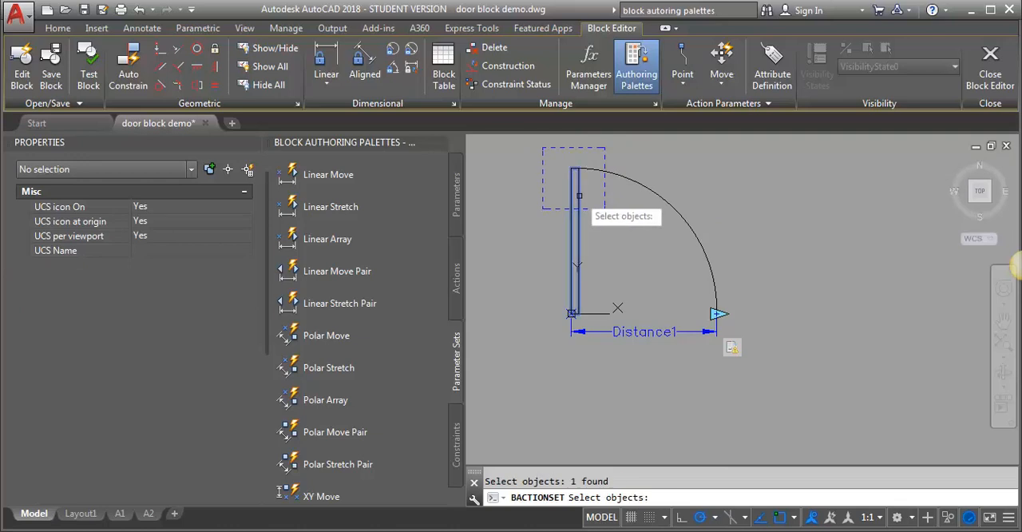
{"action": "key", "text": "Return"}
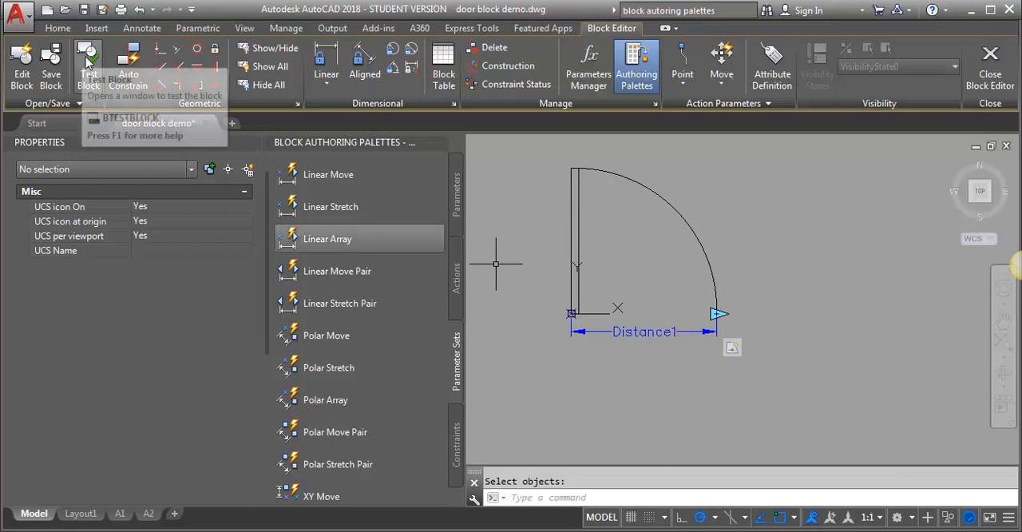
{"action": "left_click", "coordinate": [89, 63]}
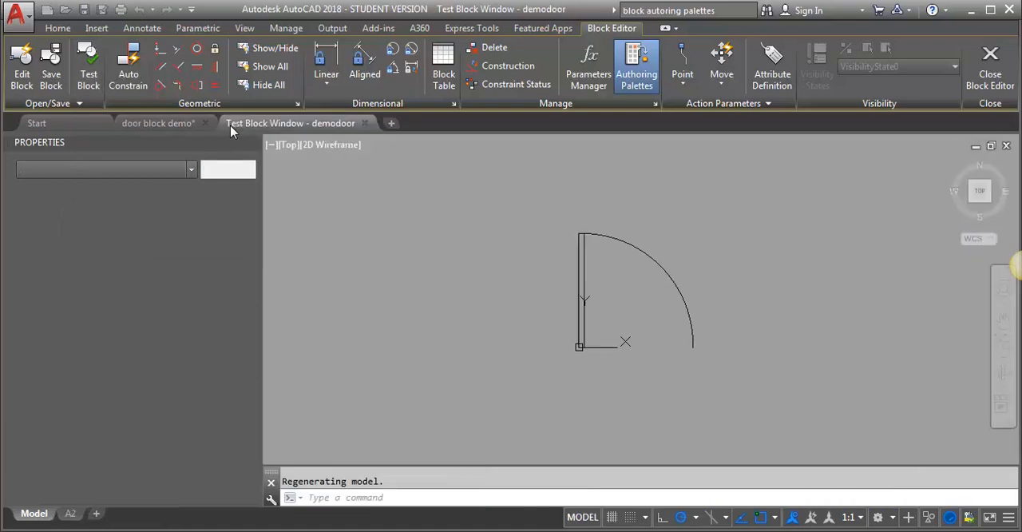
{"action": "left_click", "coordinate": [675, 224]}
{"action": "left_click", "coordinate": [650, 293]}
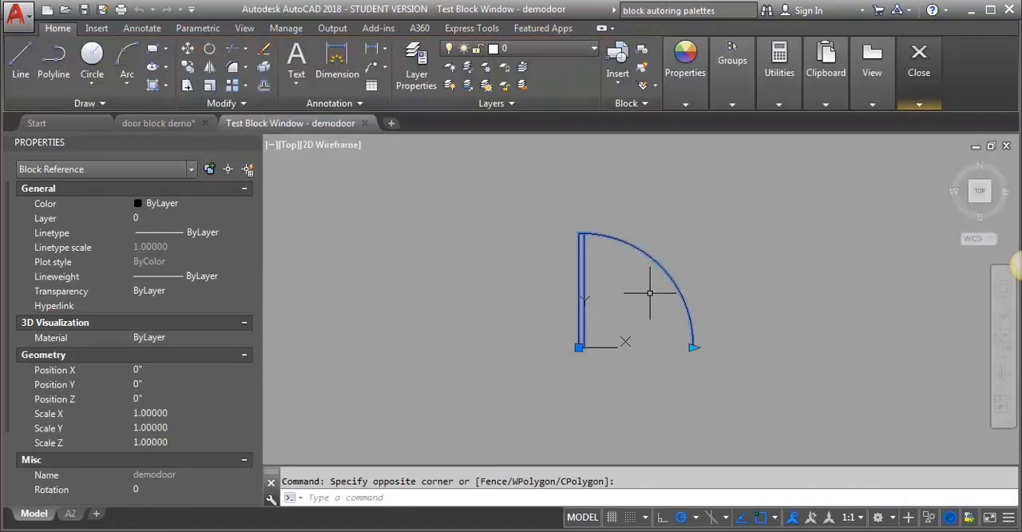
{"action": "left_click", "coordinate": [693, 347]}
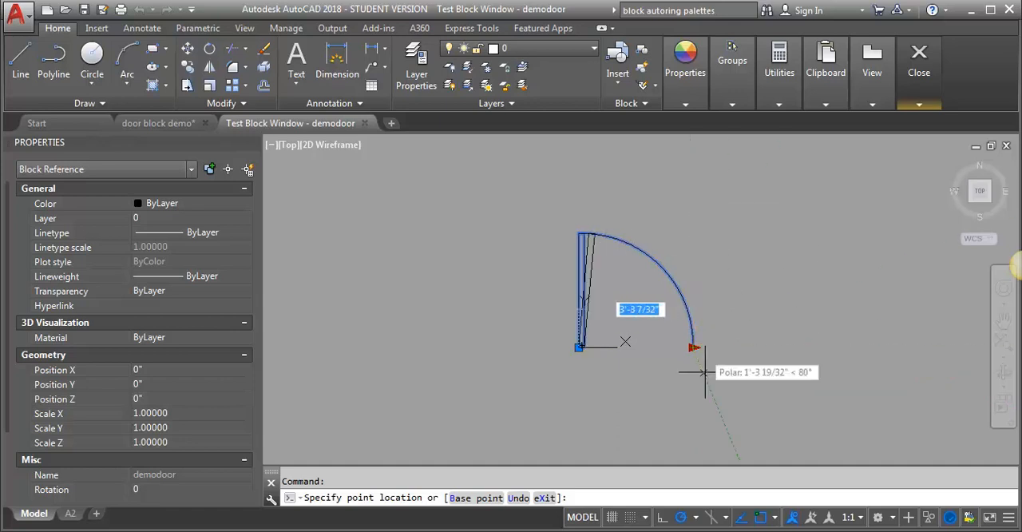
{"action": "key", "text": "Escape"}
{"action": "key", "text": "Escape"}
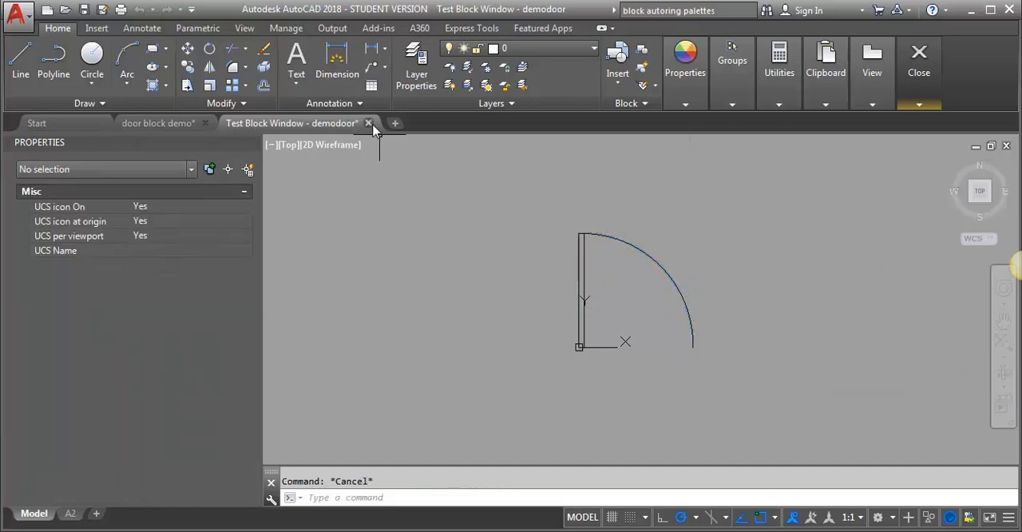
{"action": "left_click", "coordinate": [369, 124]}
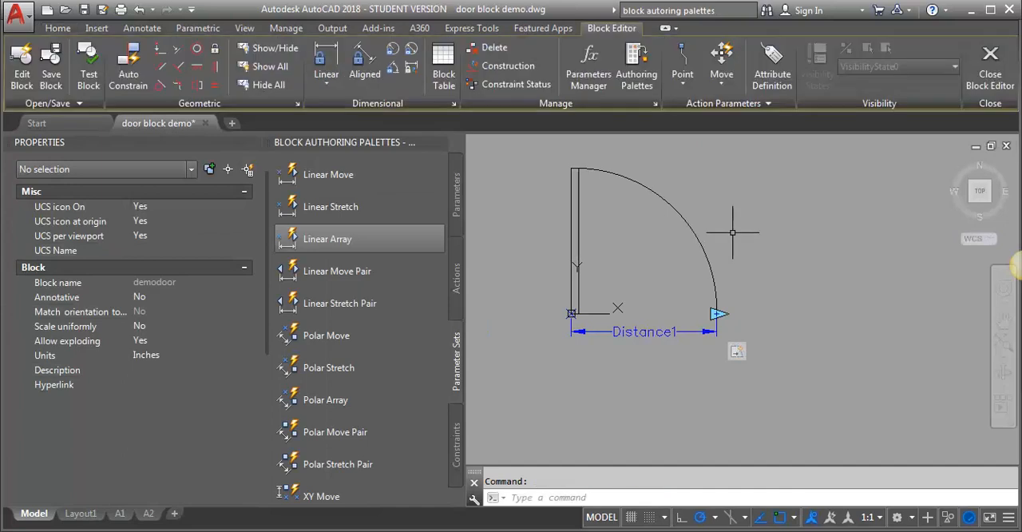
Step: Set the stretch action's Angle offset to 90 in the Properties palette
{"action": "left_click", "coordinate": [737, 355]}
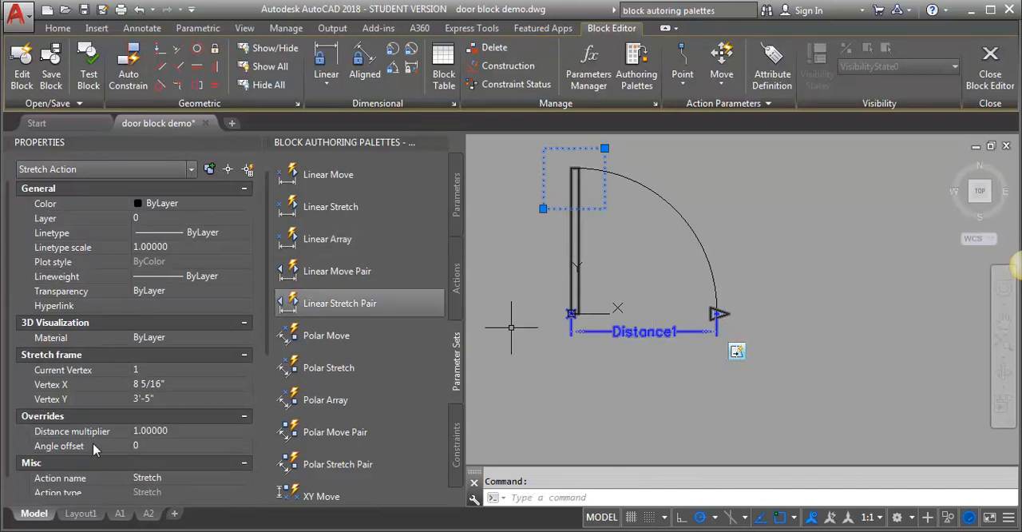
{"action": "left_click", "coordinate": [147, 446]}
{"action": "type", "text": "90"}
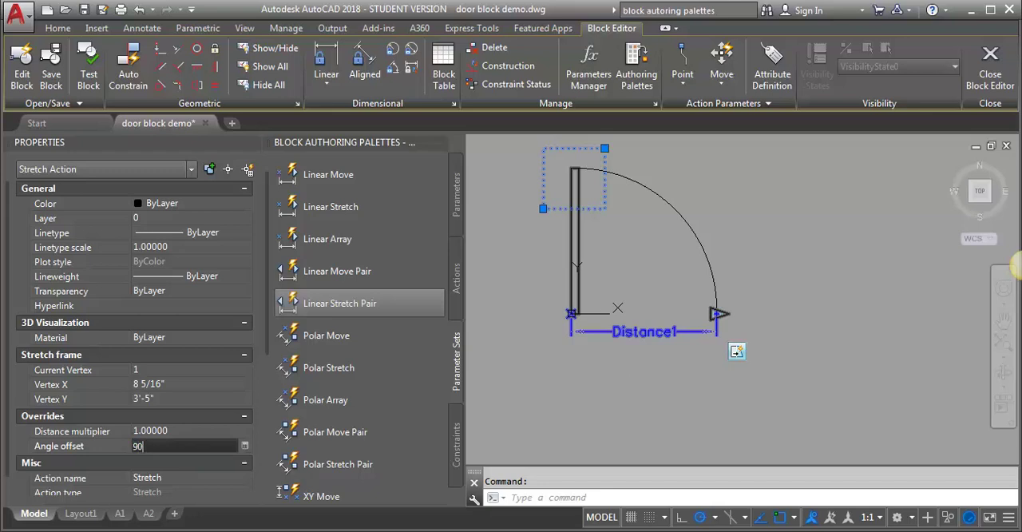
{"action": "key", "text": "Return"}
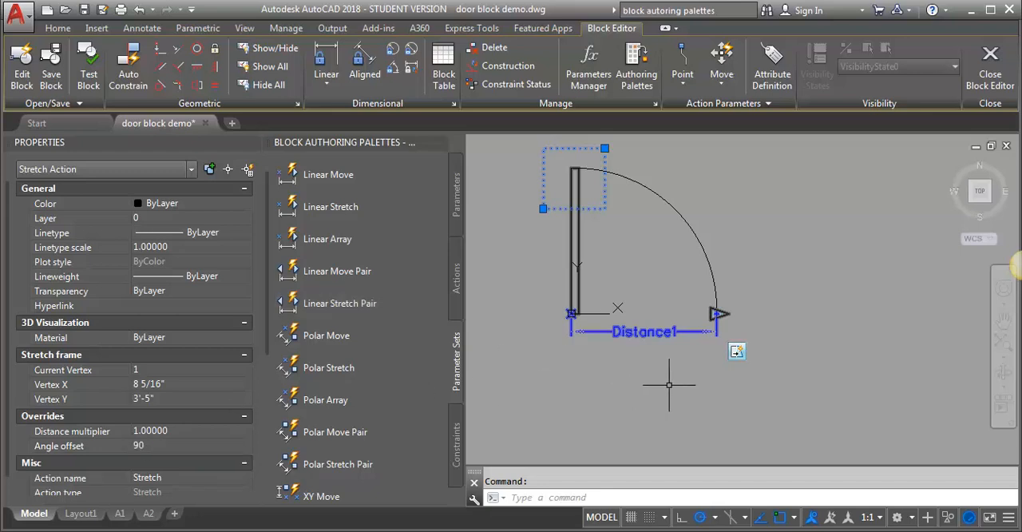
{"action": "key", "text": "Escape"}
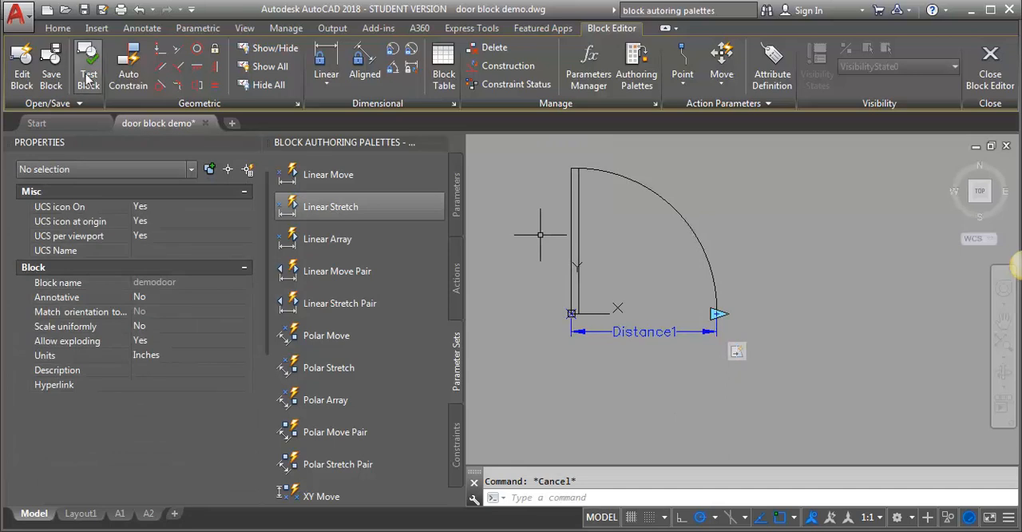
Step: Test the door block, trying a trial stretch of its width grip, then cancel
{"action": "left_click", "coordinate": [88, 74]}
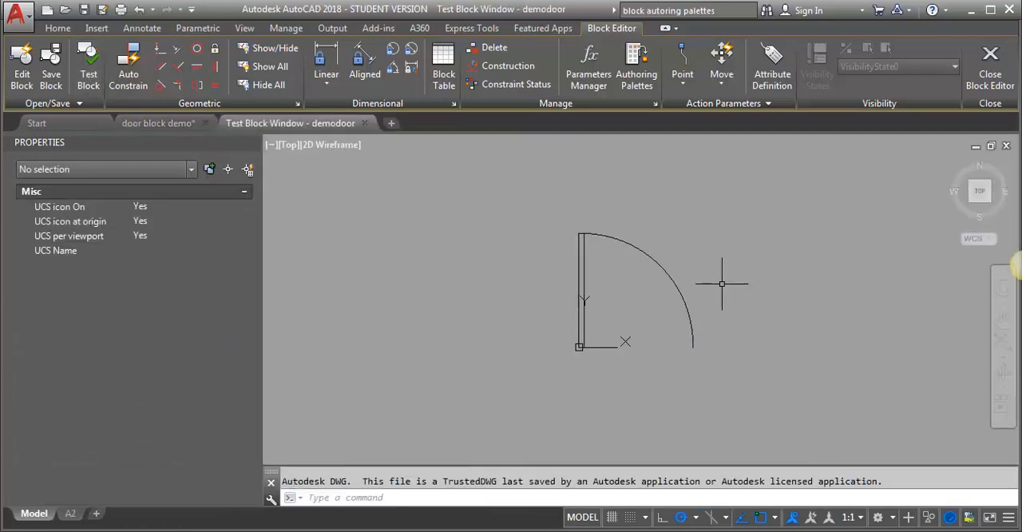
{"action": "left_click", "coordinate": [684, 278]}
{"action": "left_click", "coordinate": [645, 308]}
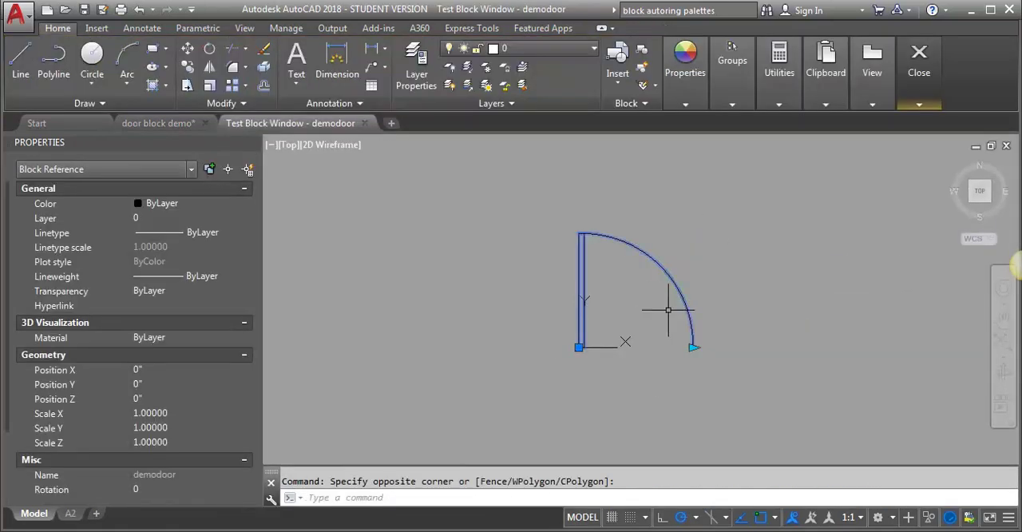
{"action": "left_click", "coordinate": [693, 347]}
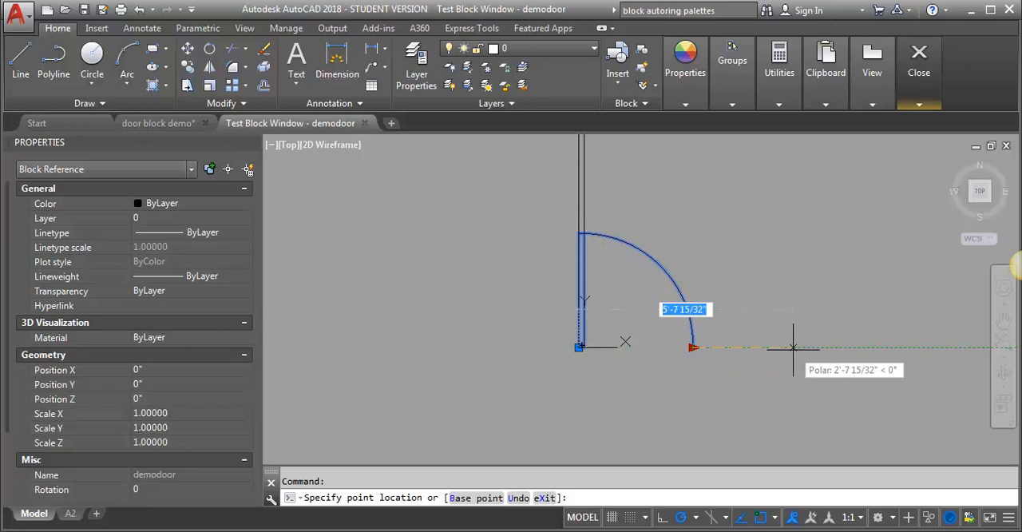
{"action": "key", "text": "Escape"}
{"action": "key", "text": "Escape"}
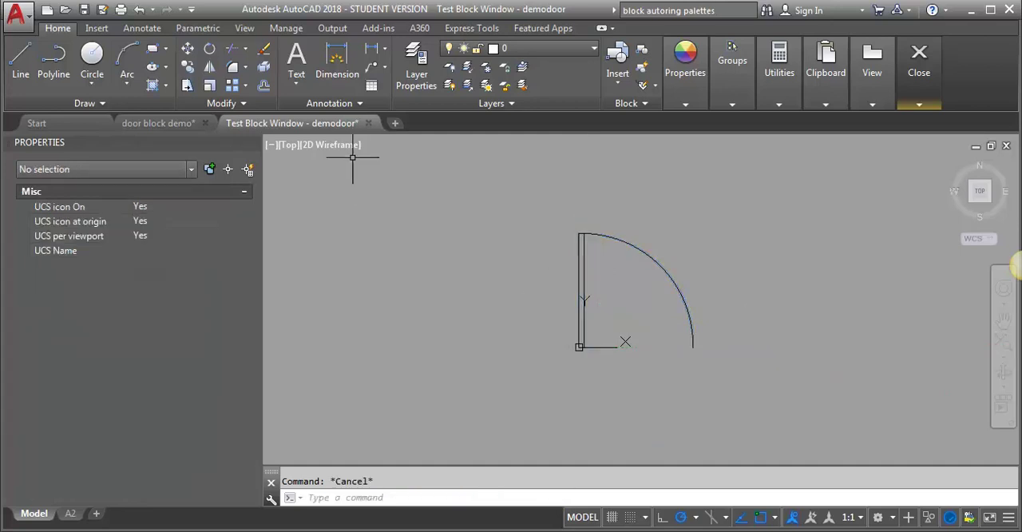
Step: Close the test window, save the block definition and show the Actions list
{"action": "left_click", "coordinate": [368, 123]}
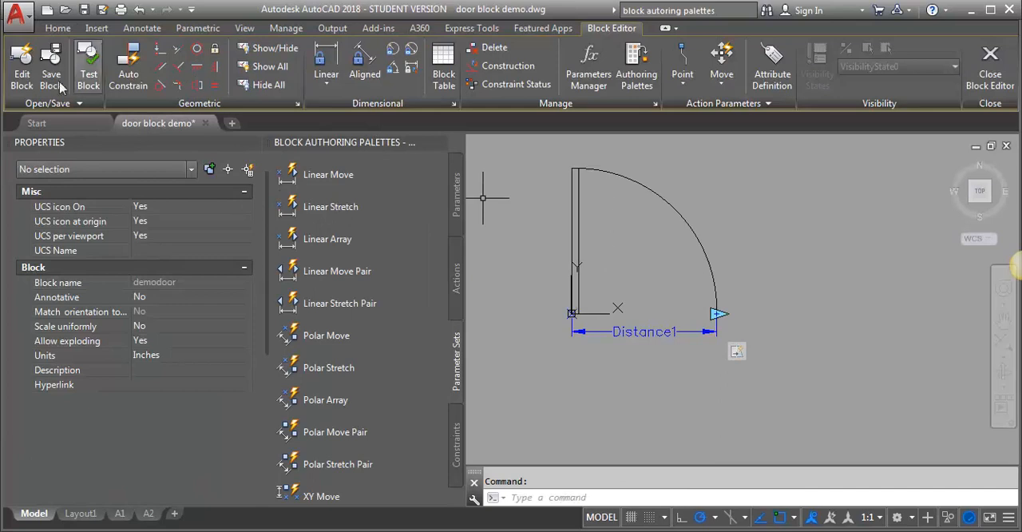
{"action": "left_click", "coordinate": [55, 72]}
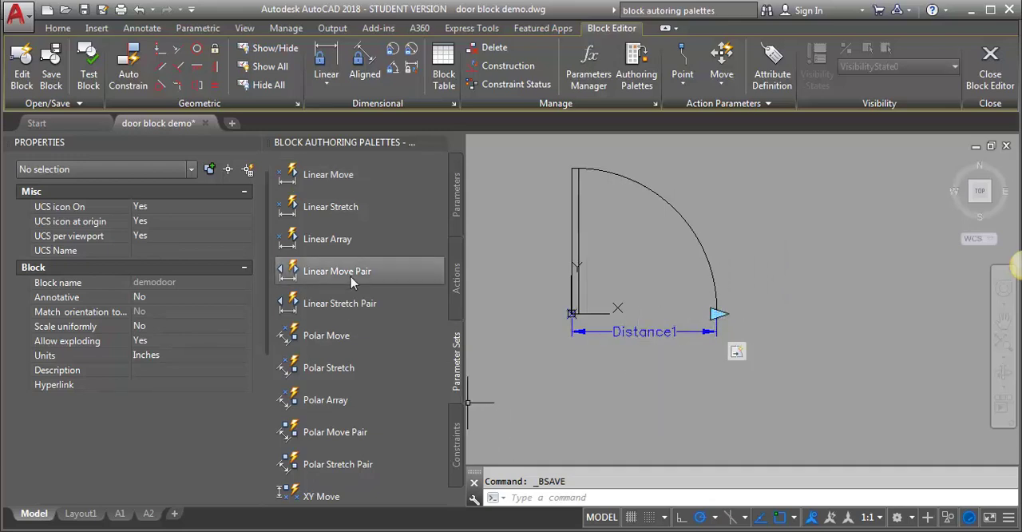
{"action": "left_click", "coordinate": [456, 263]}
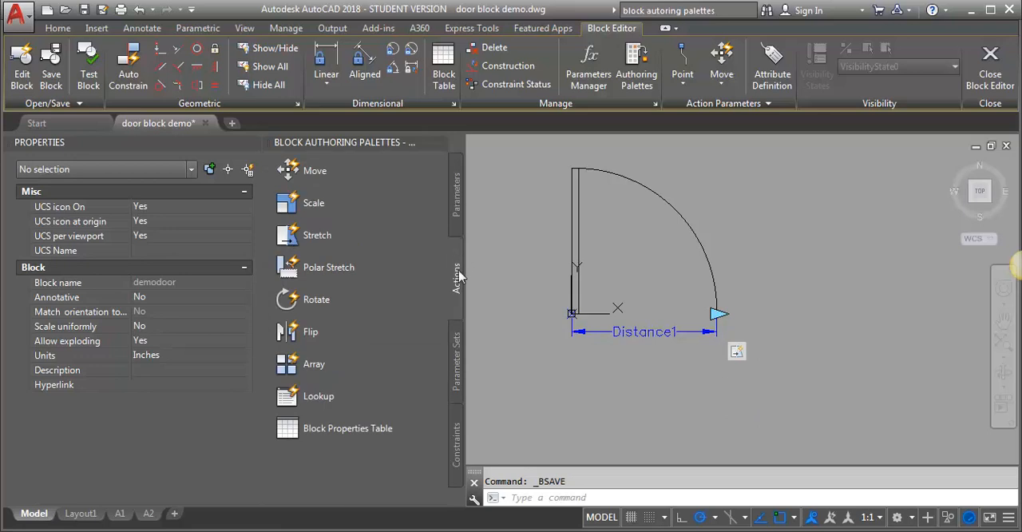
Step: Add a Scale action tied to Distance1 that scales the swing arc
{"action": "left_click", "coordinate": [314, 207]}
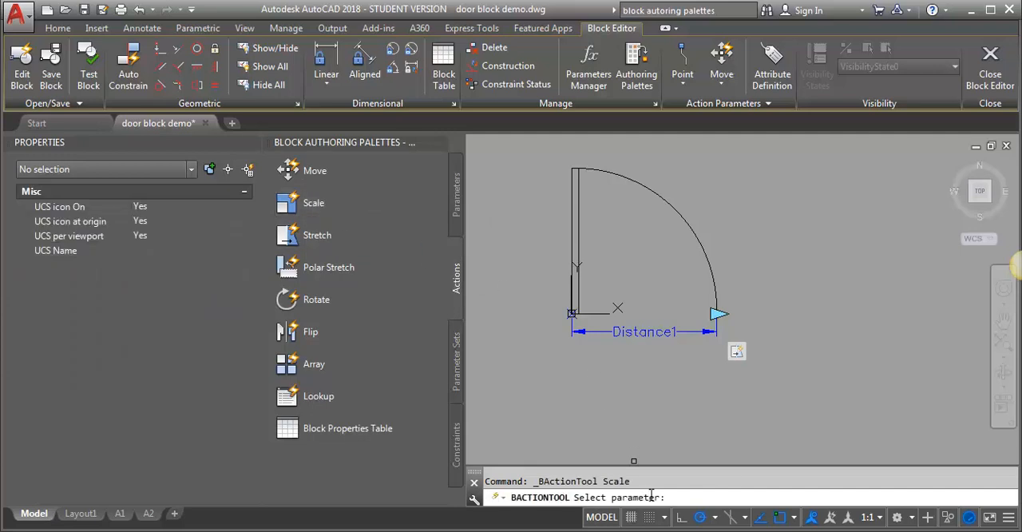
{"action": "left_click", "coordinate": [681, 331]}
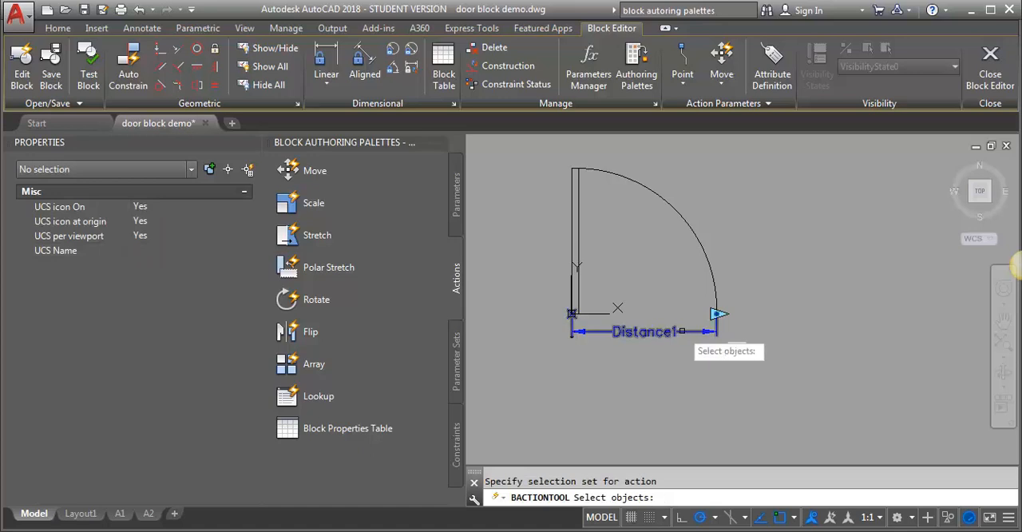
{"action": "left_click", "coordinate": [678, 213]}
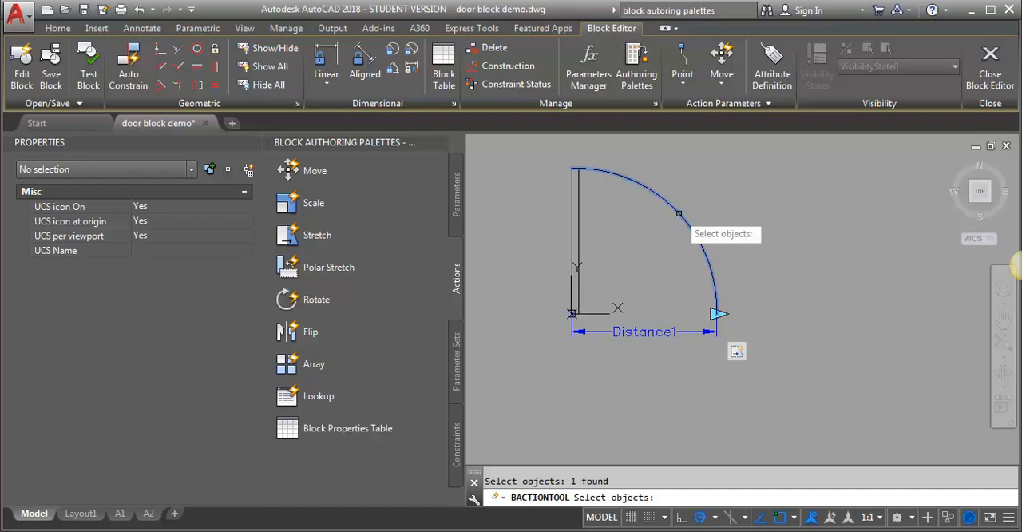
{"action": "key", "text": "Return"}
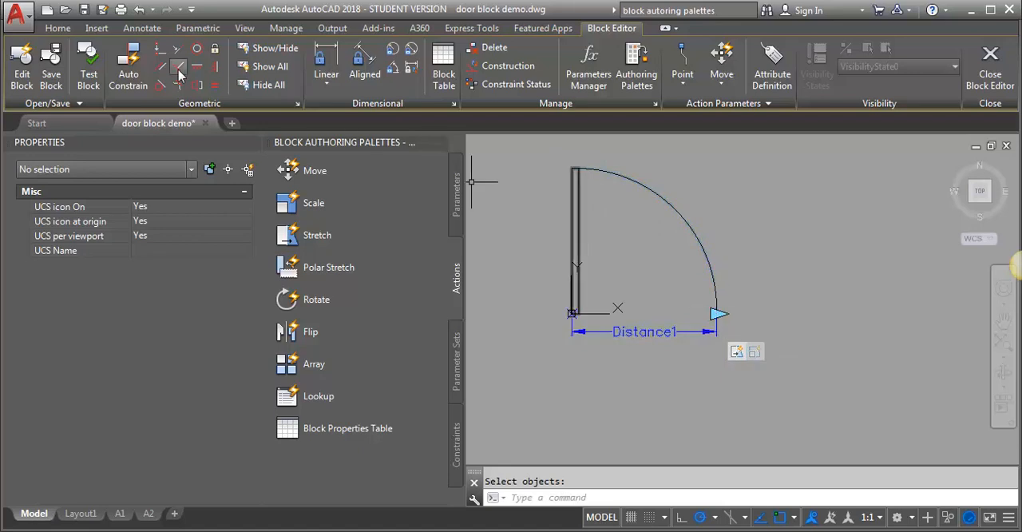
Step: Test the door block, dragging its width grip to resize it, then cancel
{"action": "left_click", "coordinate": [89, 72]}
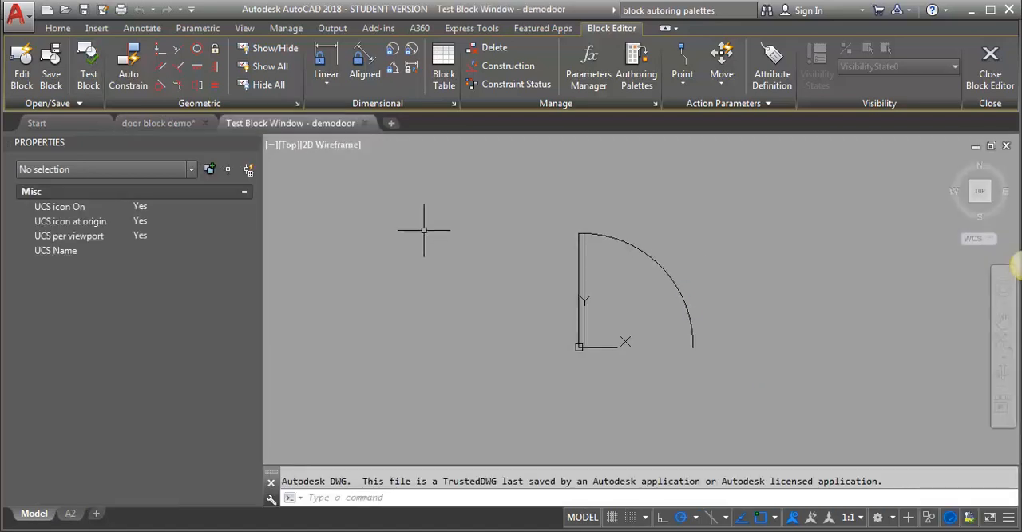
{"action": "left_click", "coordinate": [678, 250]}
{"action": "left_click", "coordinate": [645, 312]}
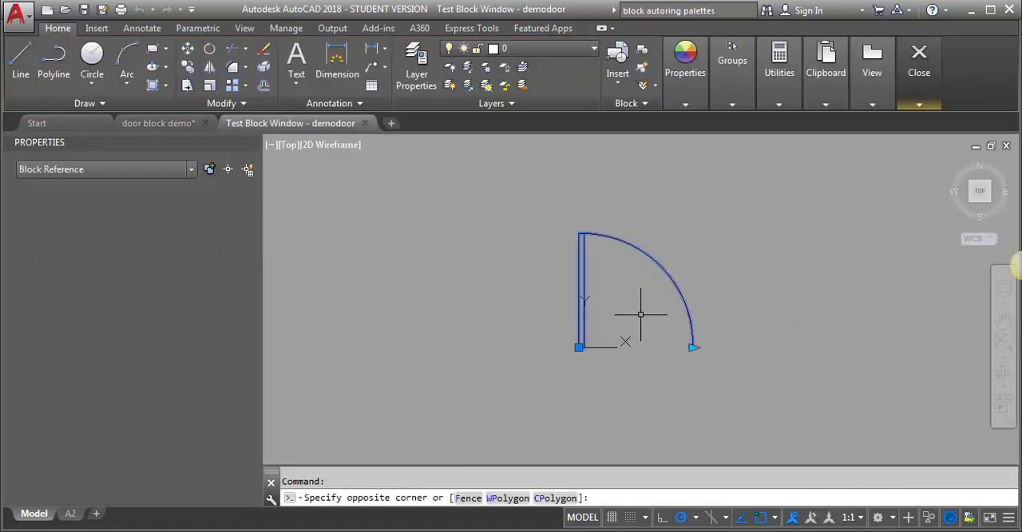
{"action": "left_click", "coordinate": [694, 347]}
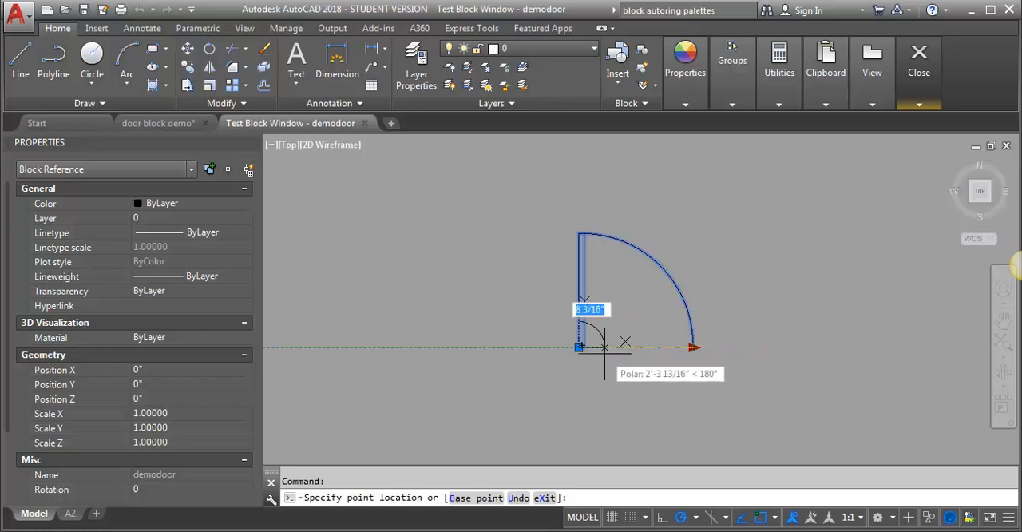
{"action": "key", "text": "Escape"}
{"action": "key", "text": "Escape"}
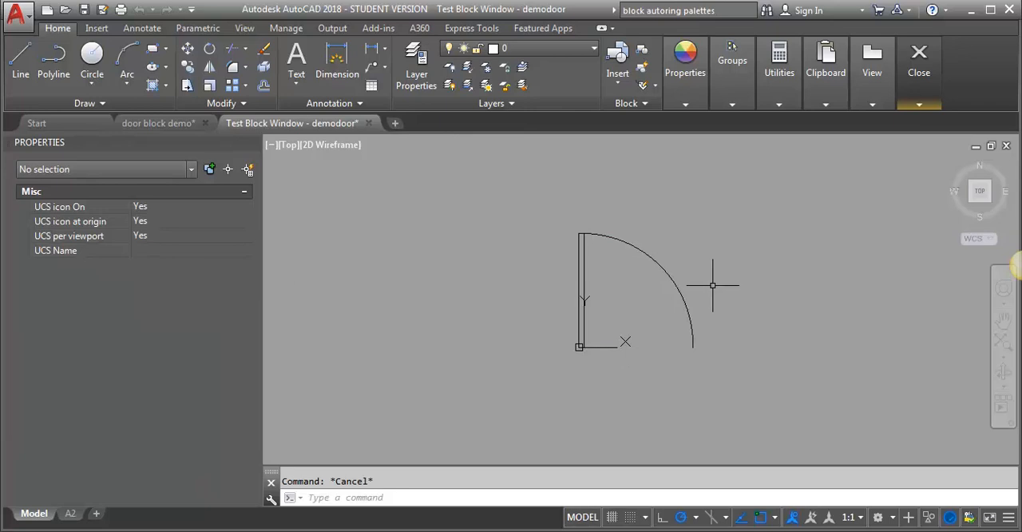
Step: Try the width grip resize once more in the test window and abandon it
{"action": "left_click", "coordinate": [682, 303]}
{"action": "left_click", "coordinate": [693, 347]}
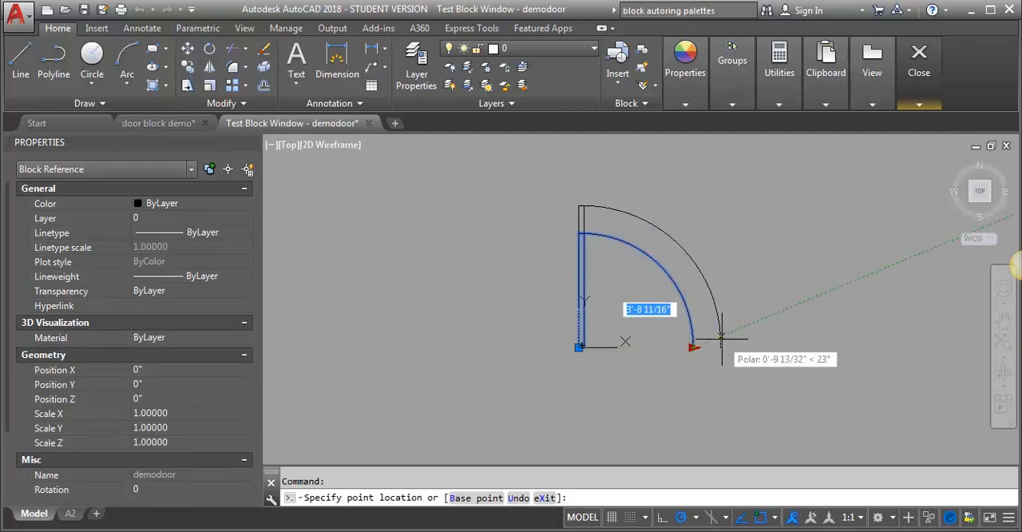
{"action": "key", "text": "Escape"}
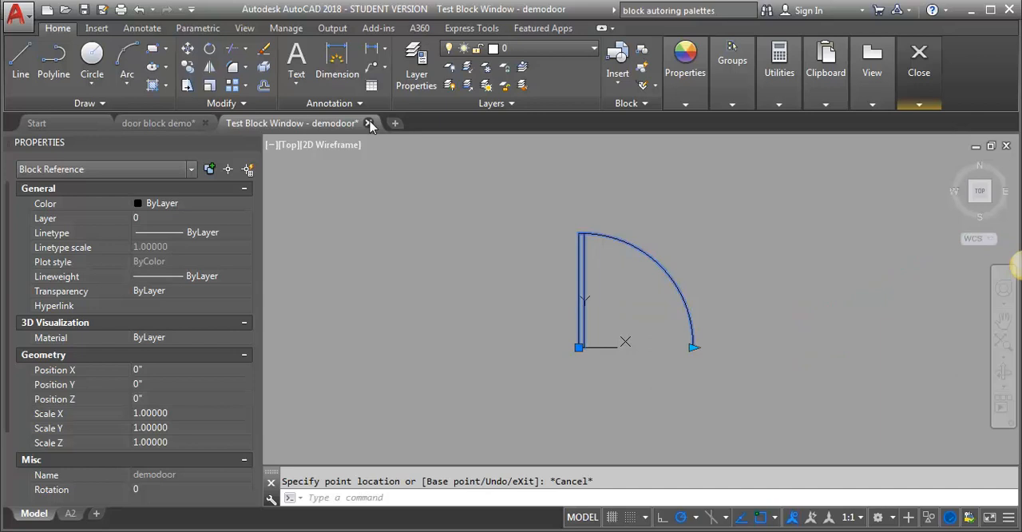
Step: Change Distance1's value set type to List in the Properties palette
{"action": "left_click", "coordinate": [368, 123]}
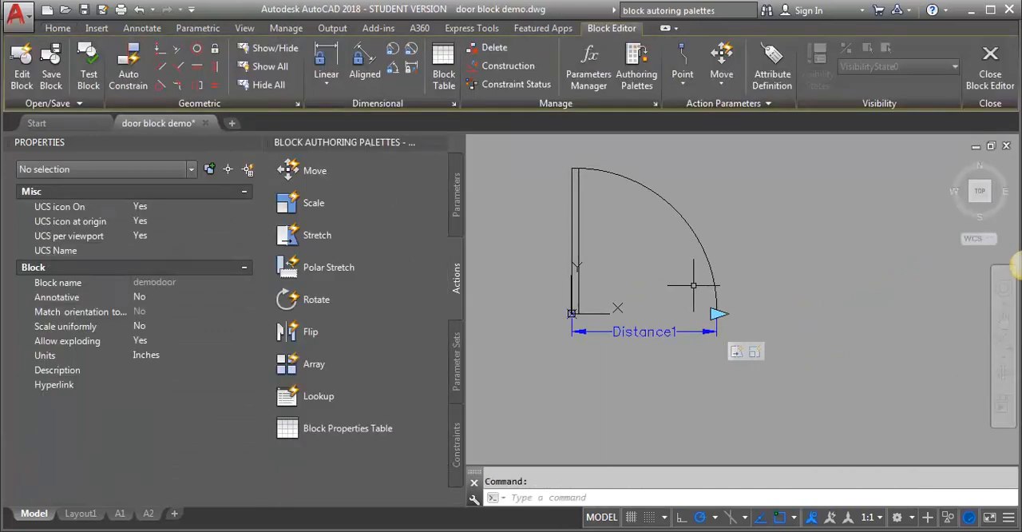
{"action": "left_click", "coordinate": [666, 330]}
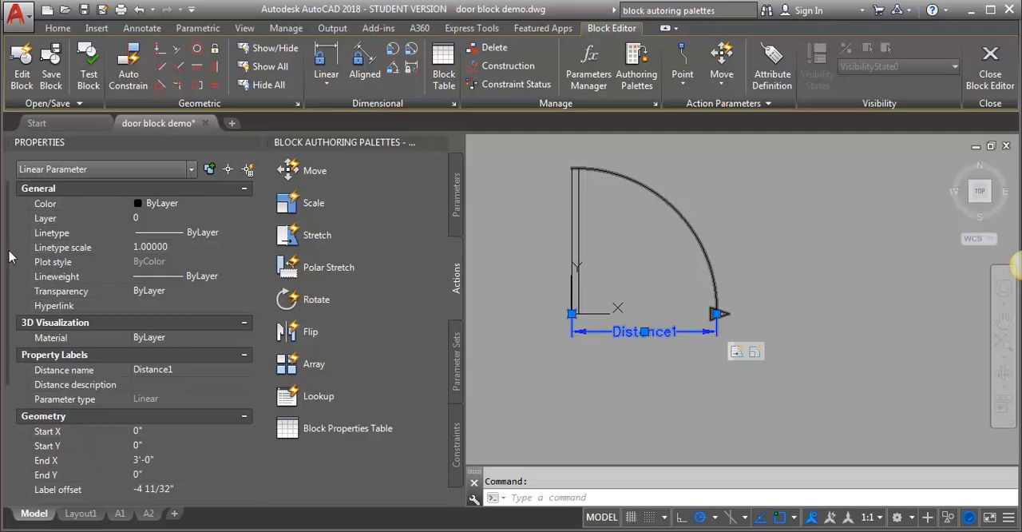
{"action": "scroll", "coordinate": [9, 265], "scroll_direction": "down", "scroll_amount": 2}
{"action": "scroll", "coordinate": [24, 304], "scroll_direction": "down", "scroll_amount": 2}
{"action": "scroll", "coordinate": [40, 344], "scroll_direction": "down", "scroll_amount": 2}
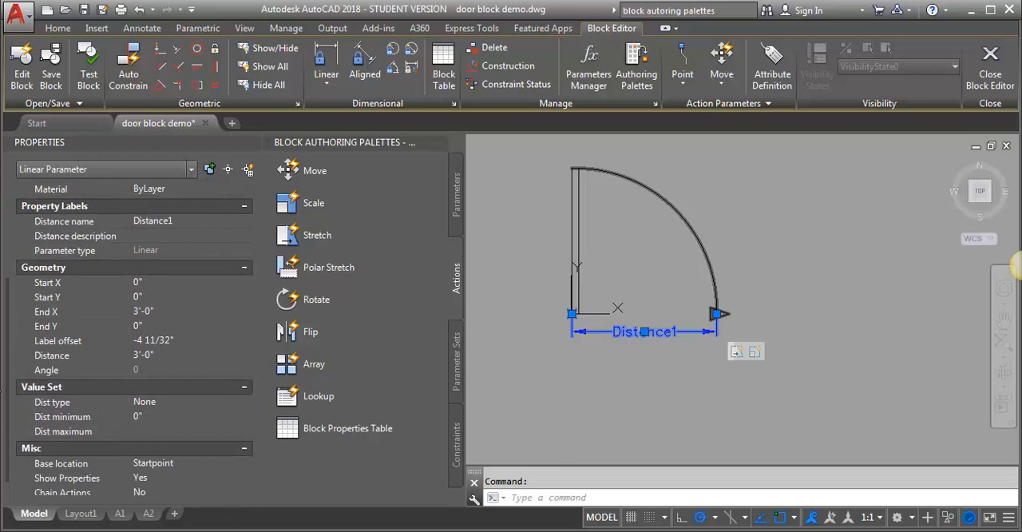
{"action": "scroll", "coordinate": [55, 385], "scroll_direction": "down", "scroll_amount": 1}
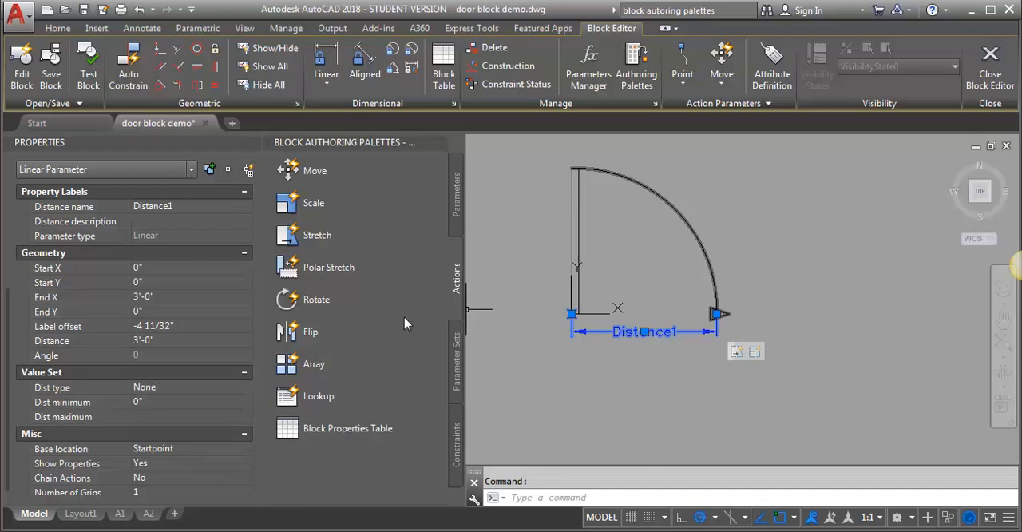
{"action": "left_click", "coordinate": [212, 388]}
{"action": "left_click", "coordinate": [245, 388]}
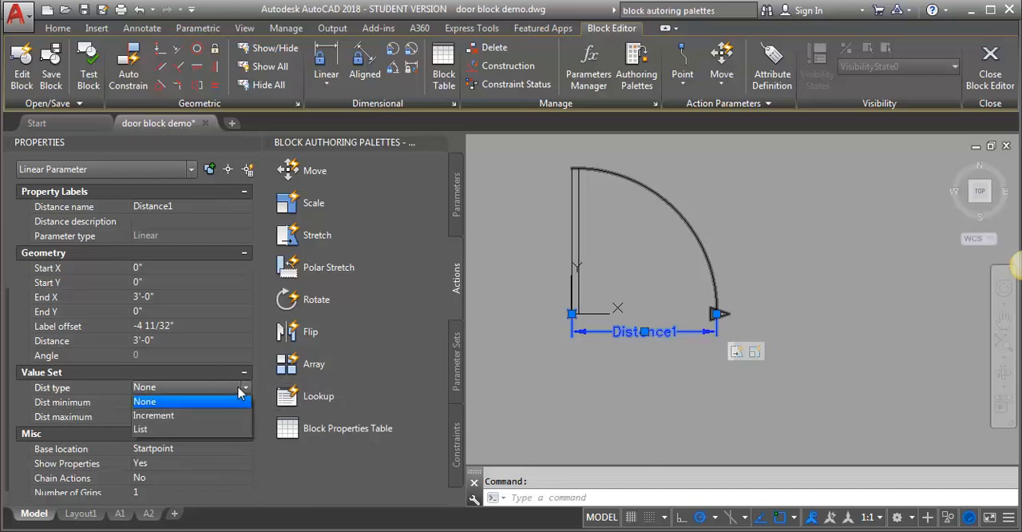
{"action": "left_click", "coordinate": [145, 430]}
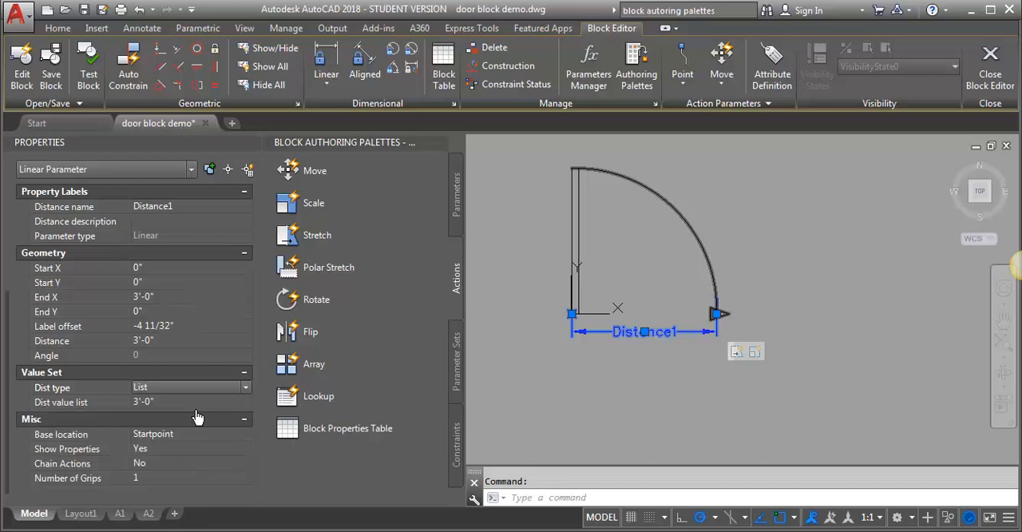
{"action": "left_click", "coordinate": [225, 403]}
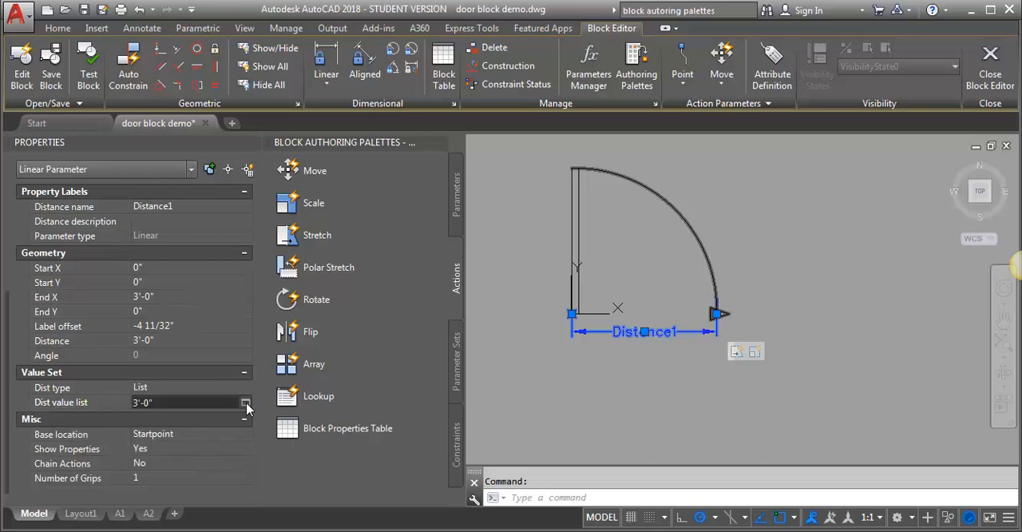
Step: Add preset distances 2'-8", 2'-10", 3'-2", 3'-4" and 3'-6" alongside 3'-0"
{"action": "left_click", "coordinate": [245, 403]}
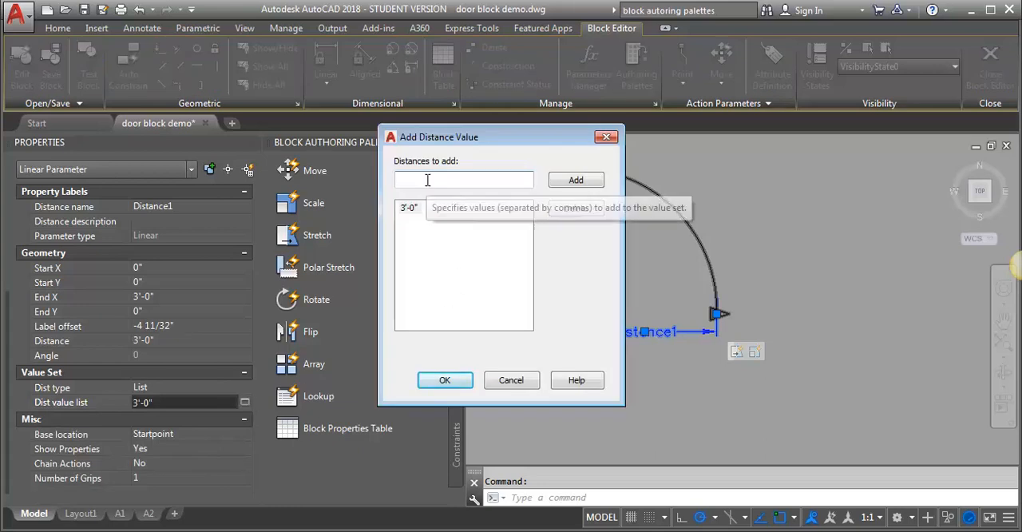
{"action": "type", "text": "2'-8\""}
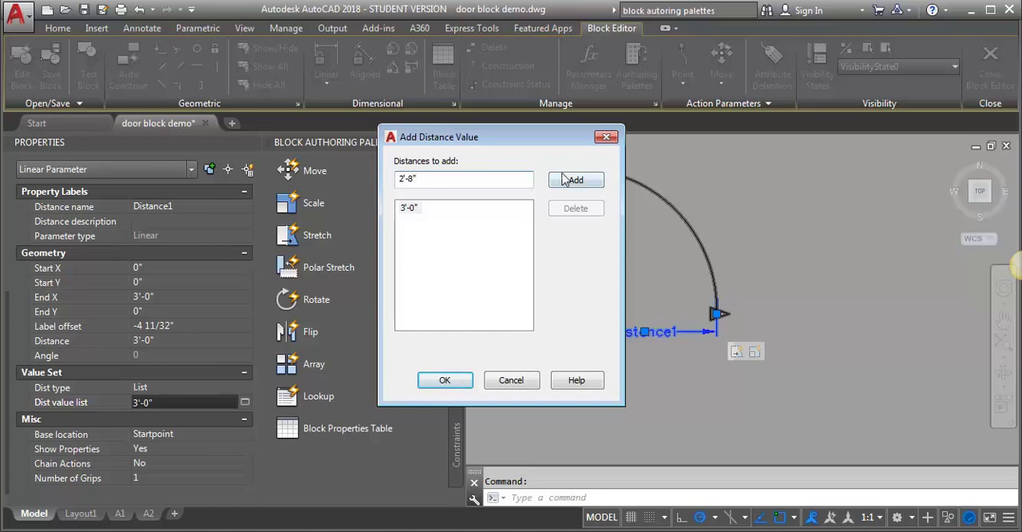
{"action": "left_click", "coordinate": [568, 180]}
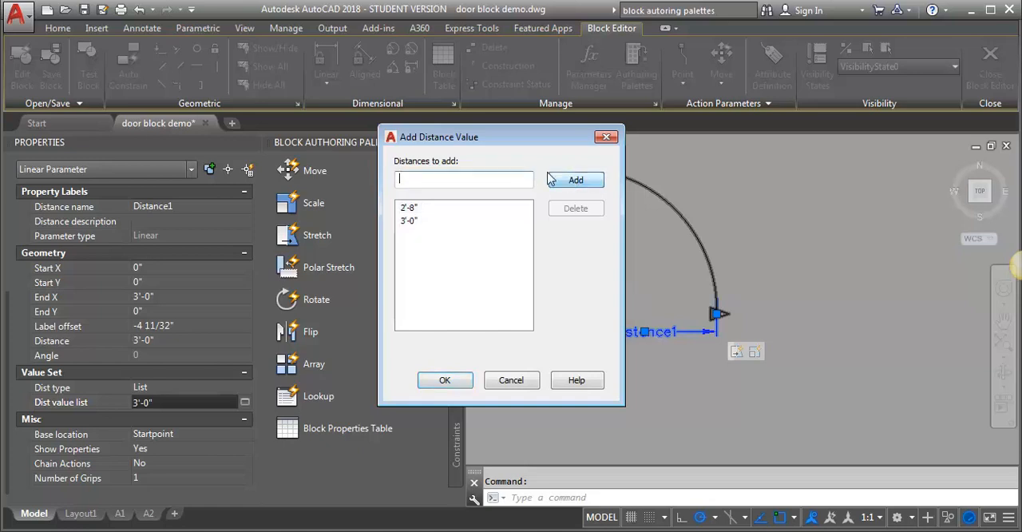
{"action": "type", "text": "2'-10\""}
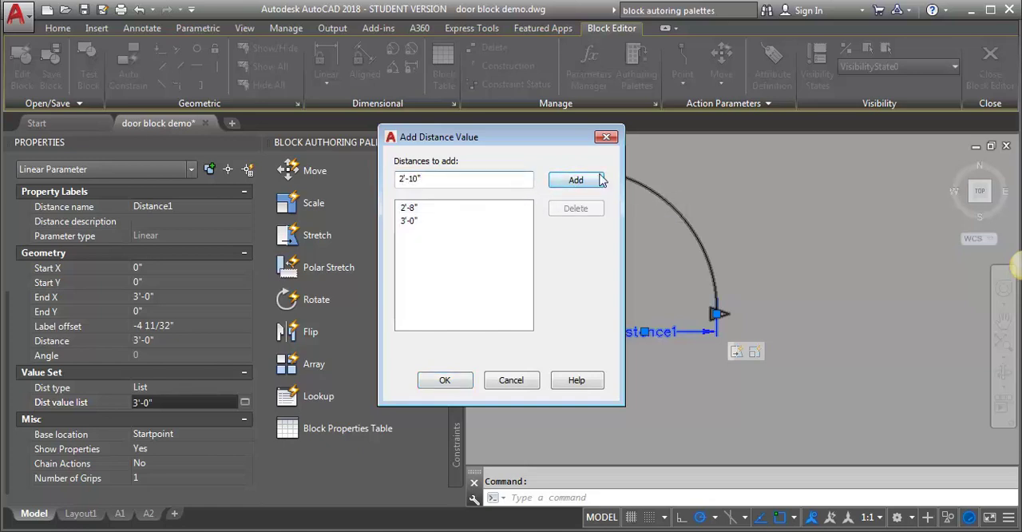
{"action": "left_click", "coordinate": [586, 182]}
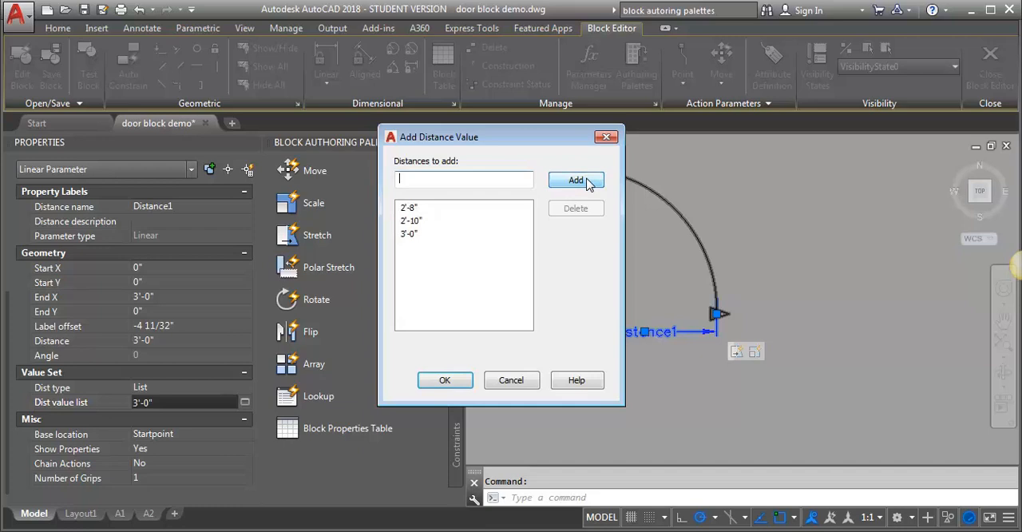
{"action": "type", "text": "3'2"}
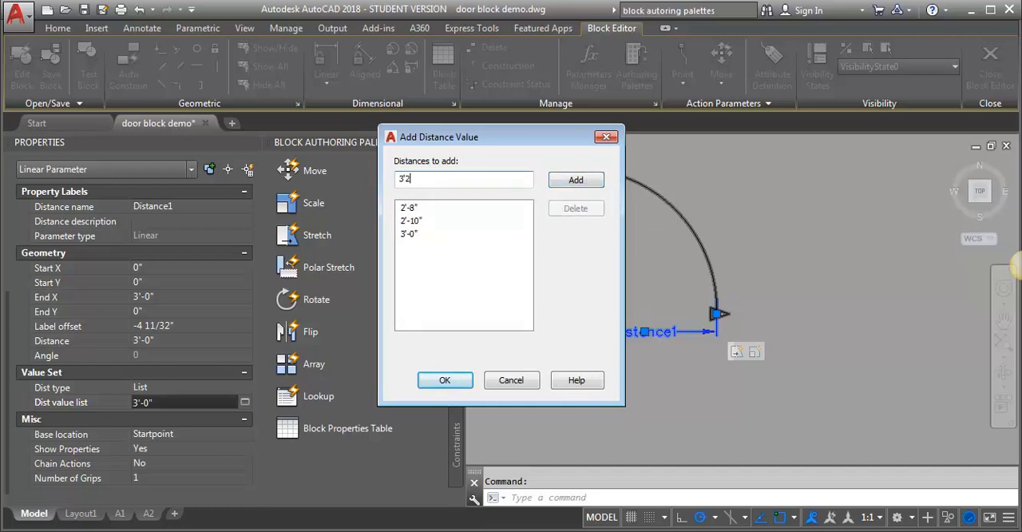
{"action": "left_click", "coordinate": [576, 179]}
{"action": "type", "text": "4"}
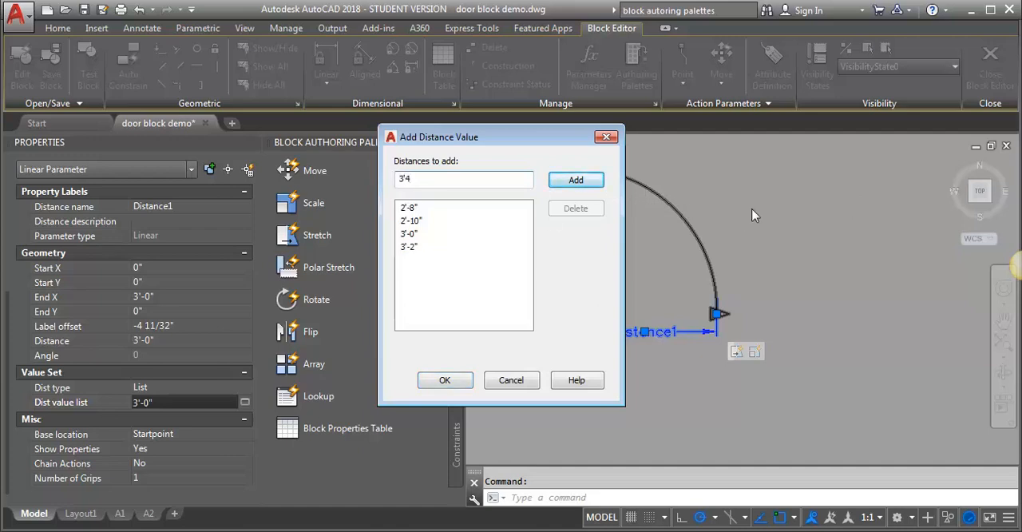
{"action": "left_click", "coordinate": [576, 180]}
{"action": "type", "text": "3'"}
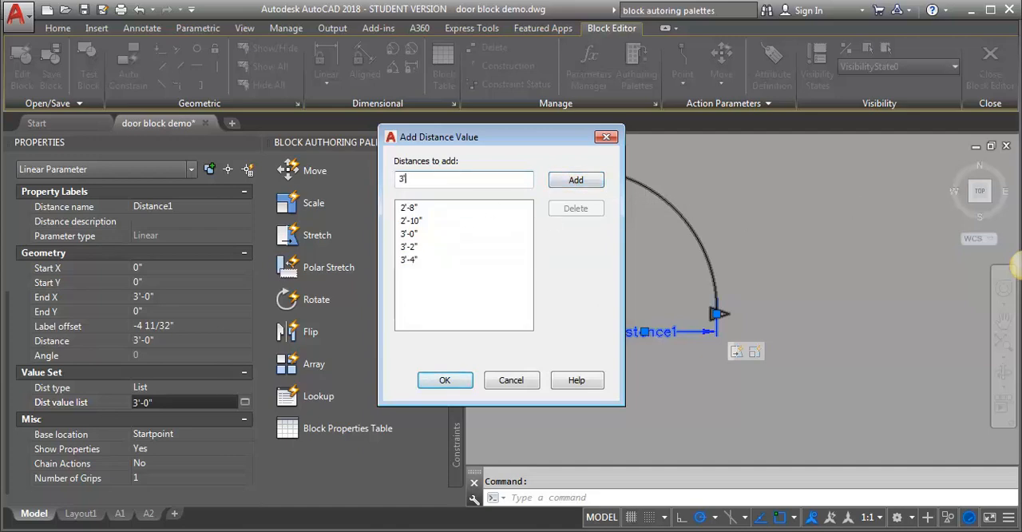
{"action": "left_click", "coordinate": [583, 182]}
{"action": "left_click", "coordinate": [449, 381]}
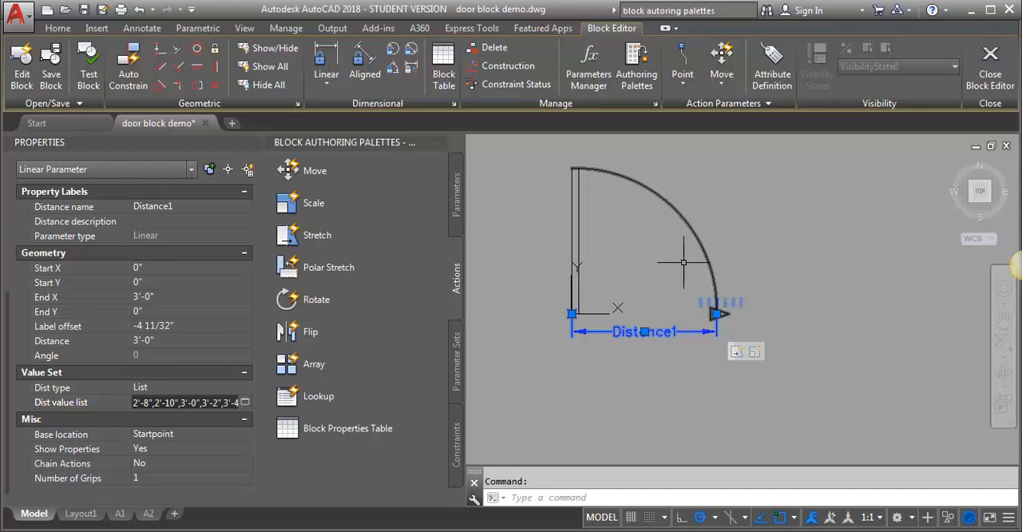
Step: In a test window, drag the door's arc-end grip to snap its width to 2'-8"
{"action": "left_click", "coordinate": [89, 68]}
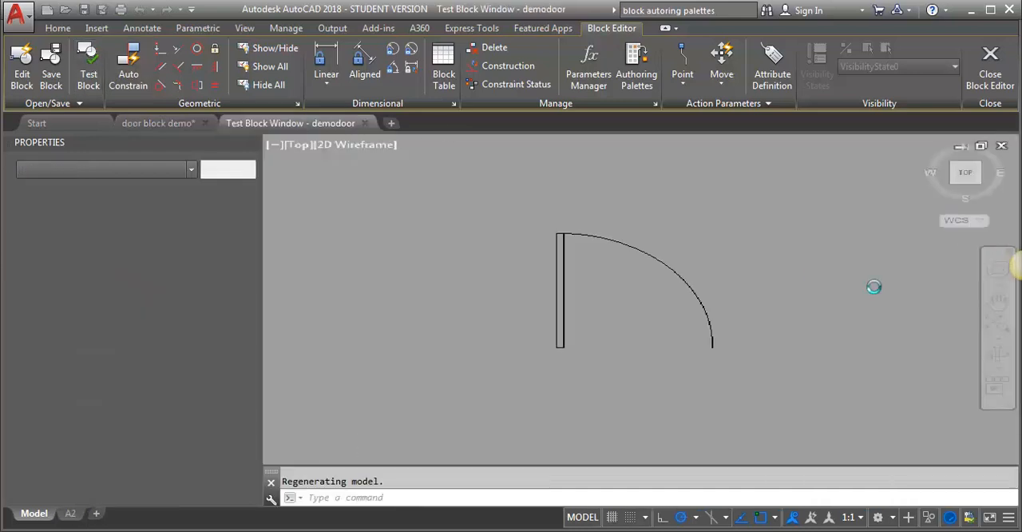
{"action": "left_click", "coordinate": [662, 221]}
{"action": "left_click", "coordinate": [605, 278]}
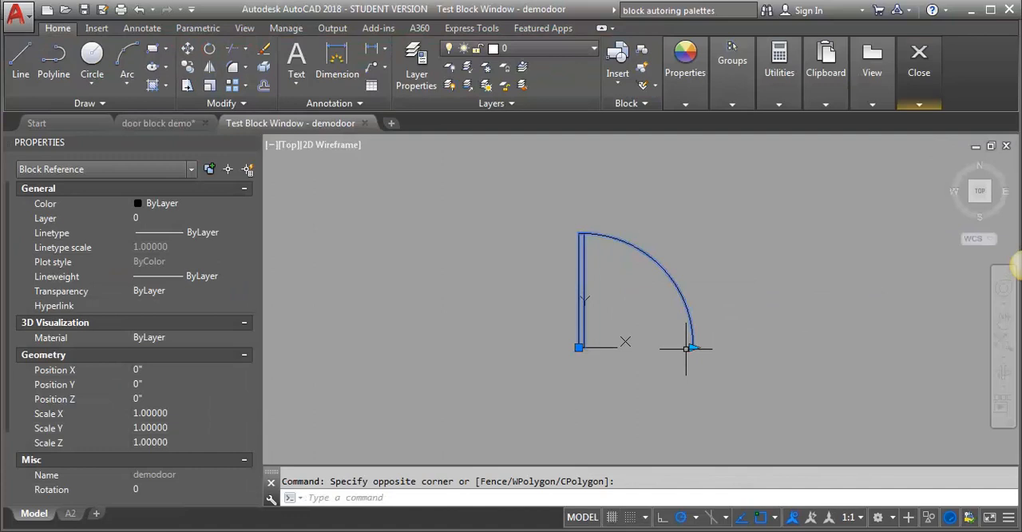
{"action": "left_click", "coordinate": [693, 347]}
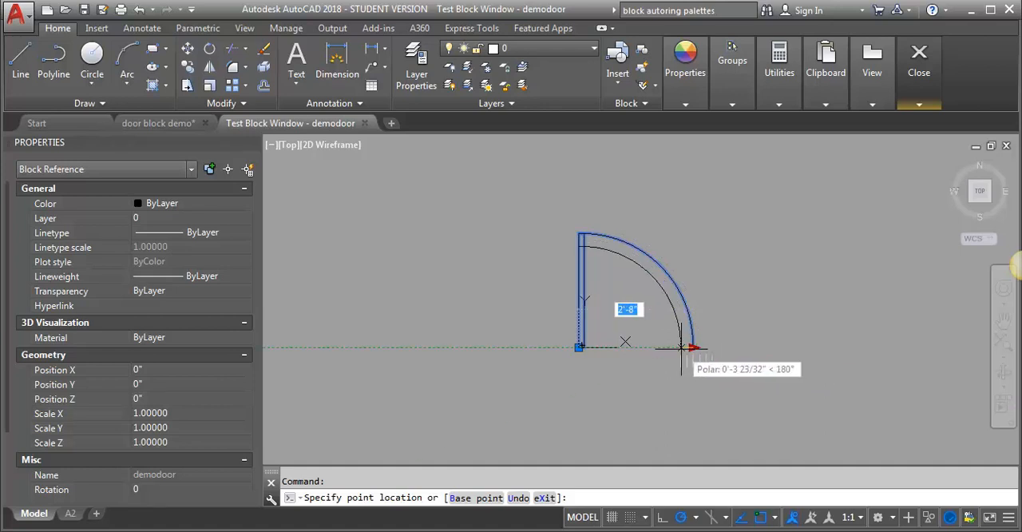
{"action": "left_click", "coordinate": [681, 348]}
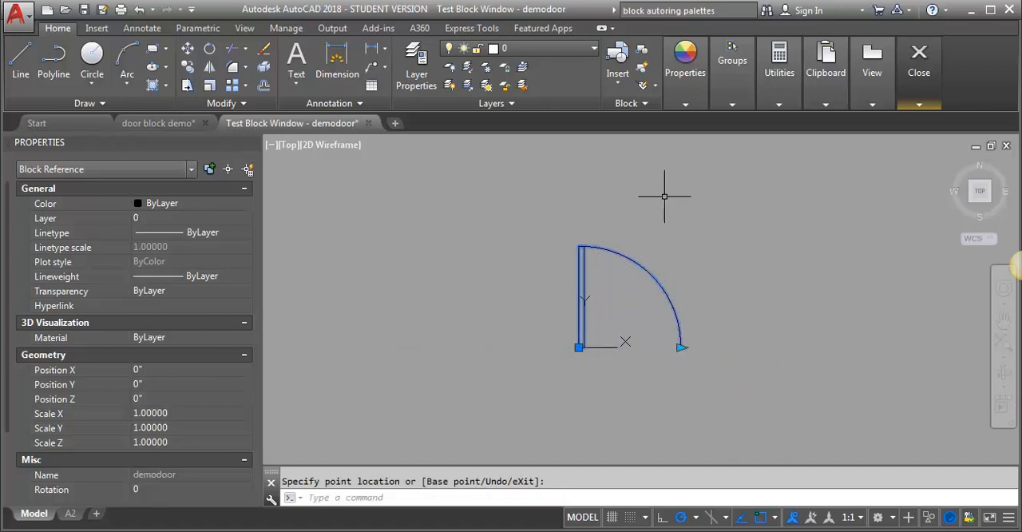
{"action": "key", "text": "Escape"}
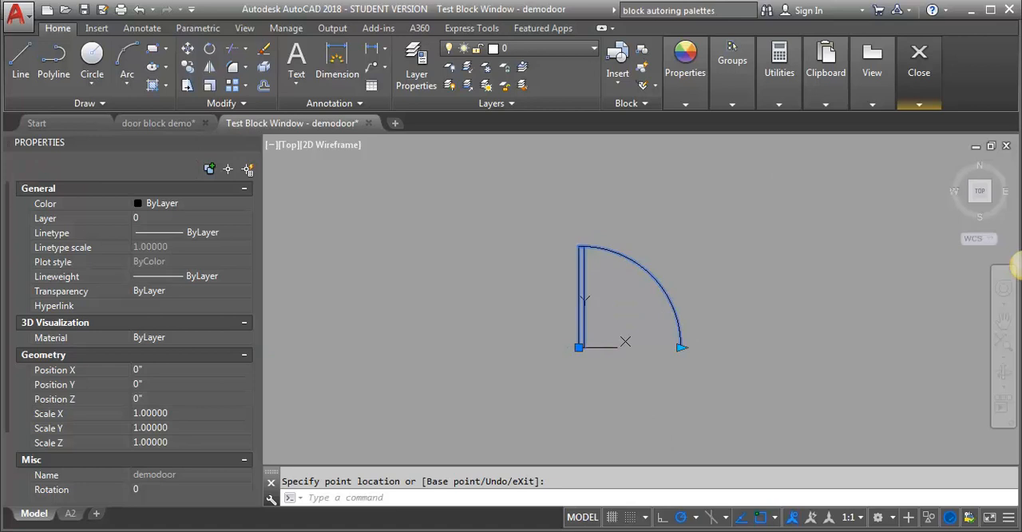
Step: Save the demodoor block definition and leave the Block Editor
{"action": "left_click", "coordinate": [368, 123]}
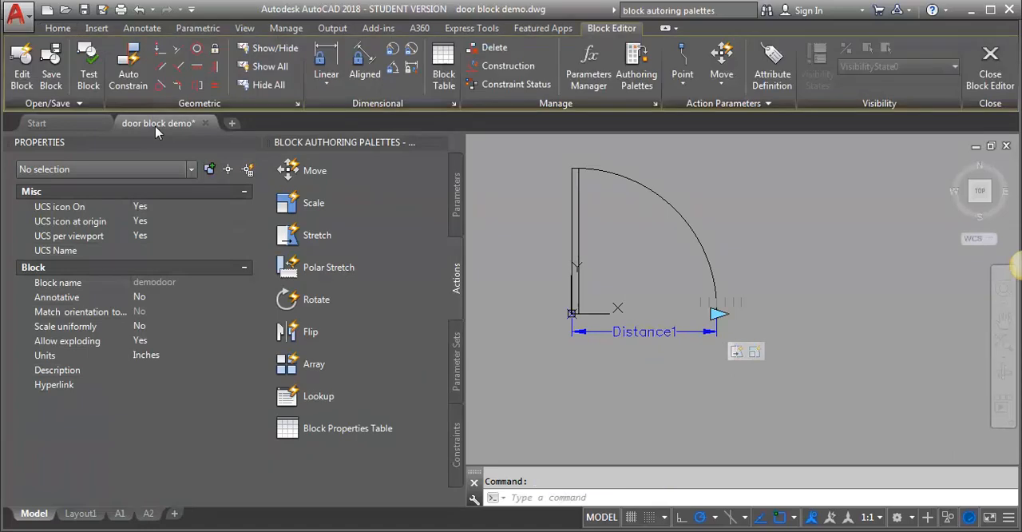
{"action": "left_click", "coordinate": [50, 59]}
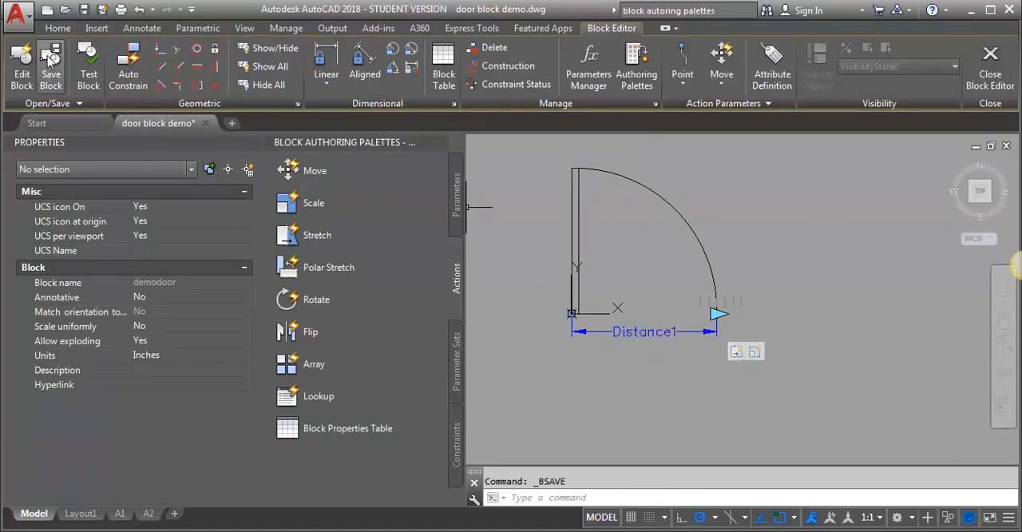
{"action": "left_click", "coordinate": [994, 54]}
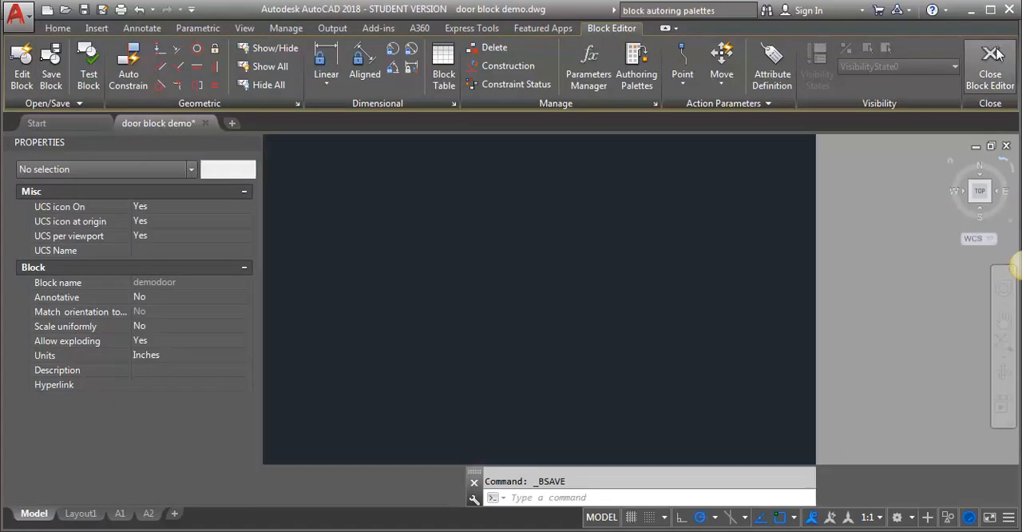
{"action": "left_click", "coordinate": [523, 232]}
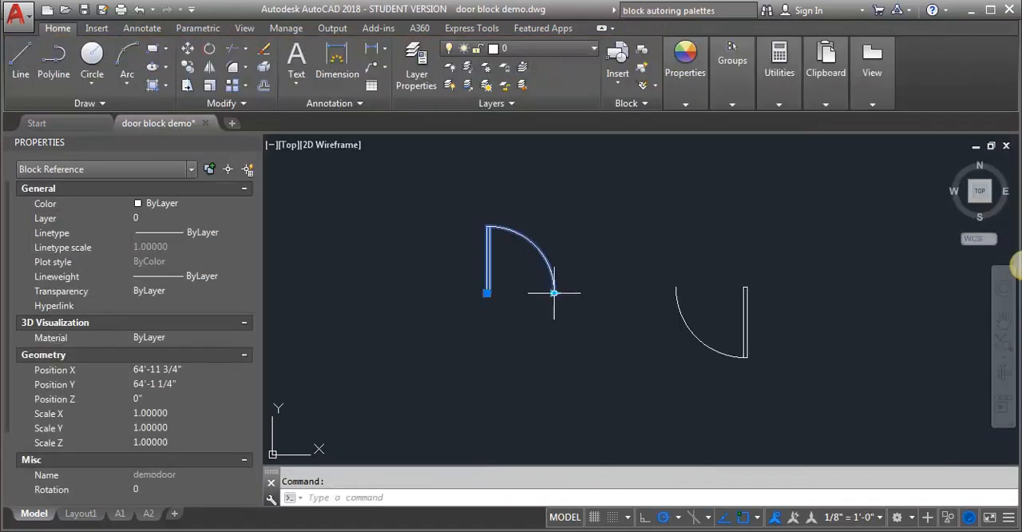
{"action": "left_click", "coordinate": [555, 293]}
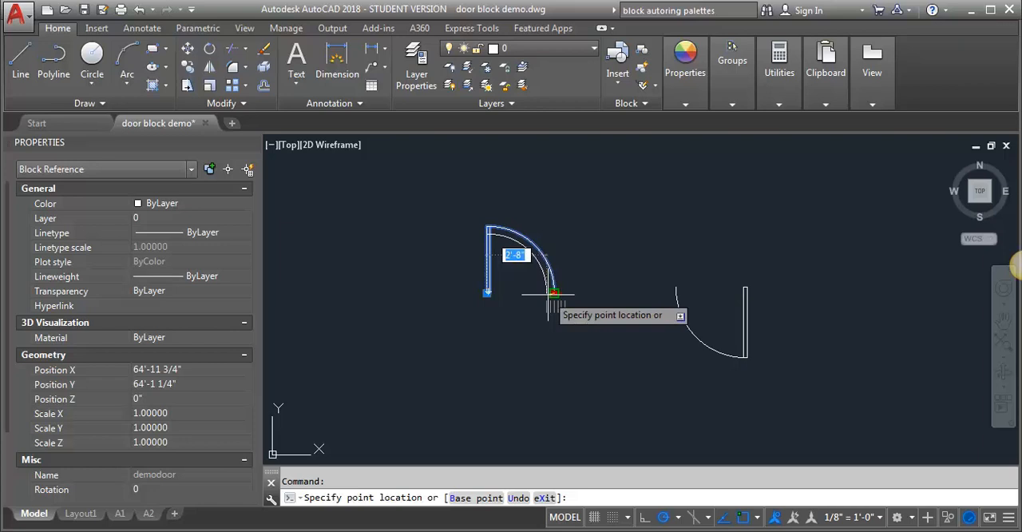
{"action": "key", "text": "Escape"}
{"action": "key", "text": "Escape"}
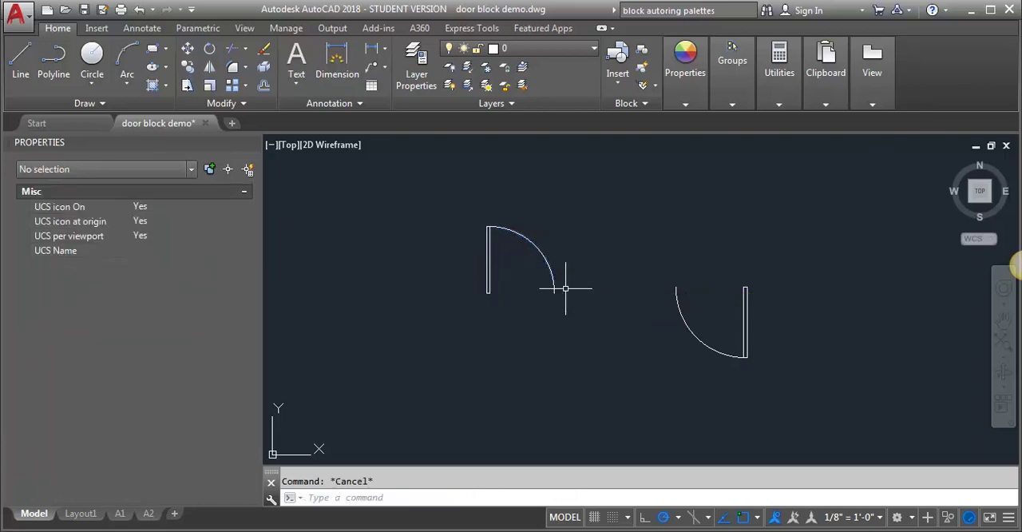